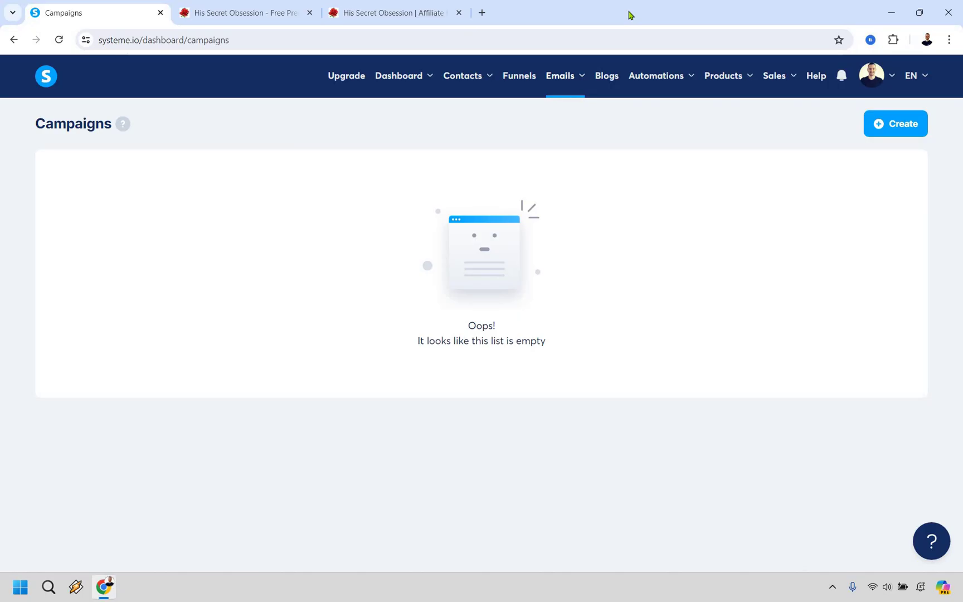
After checking the sales page, create and save the His Secret Obsession campaign, then open it
left_click(280, 7)
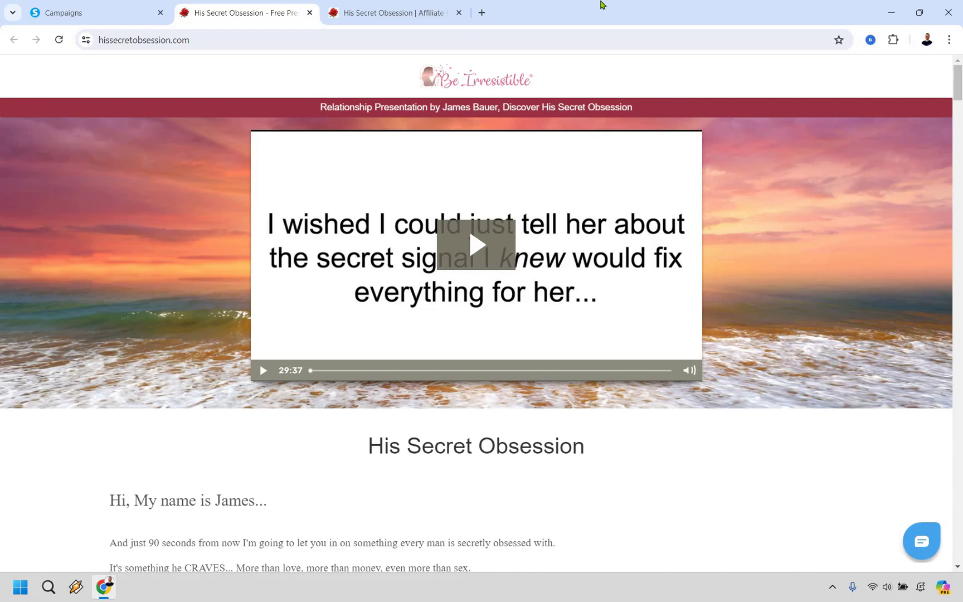
key("ctrl+shift+Tab")
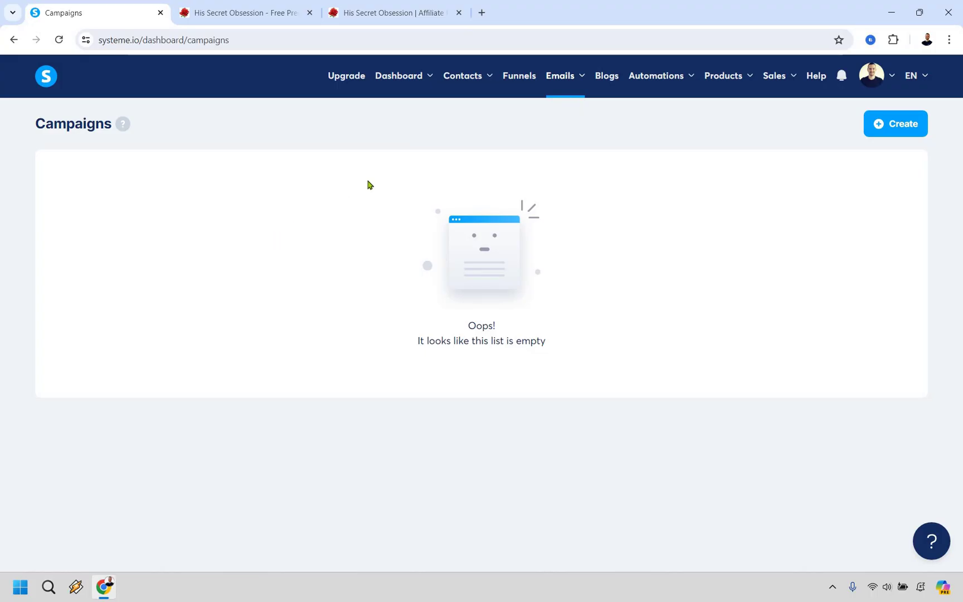
left_click(554, 75)
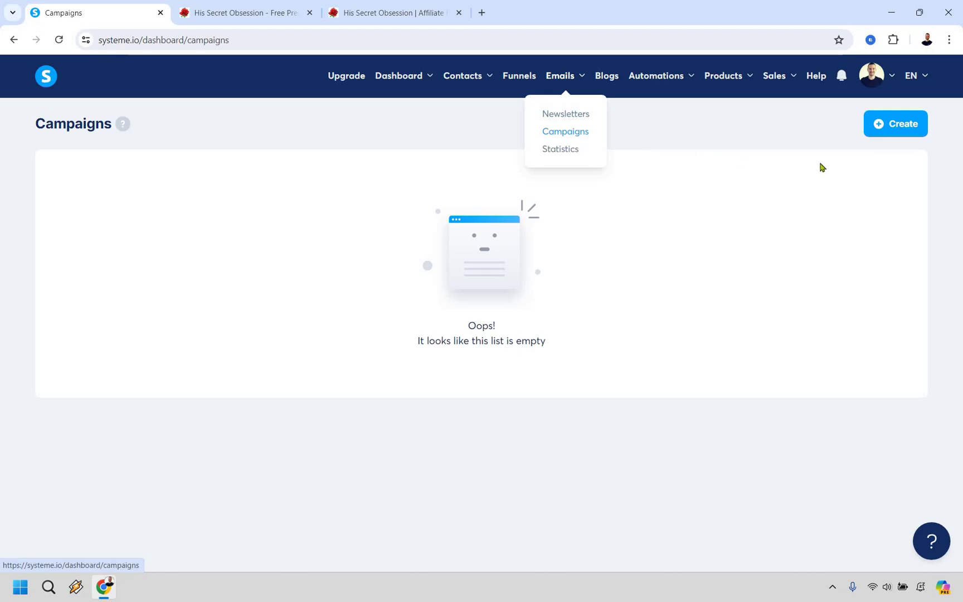
left_click(887, 124)
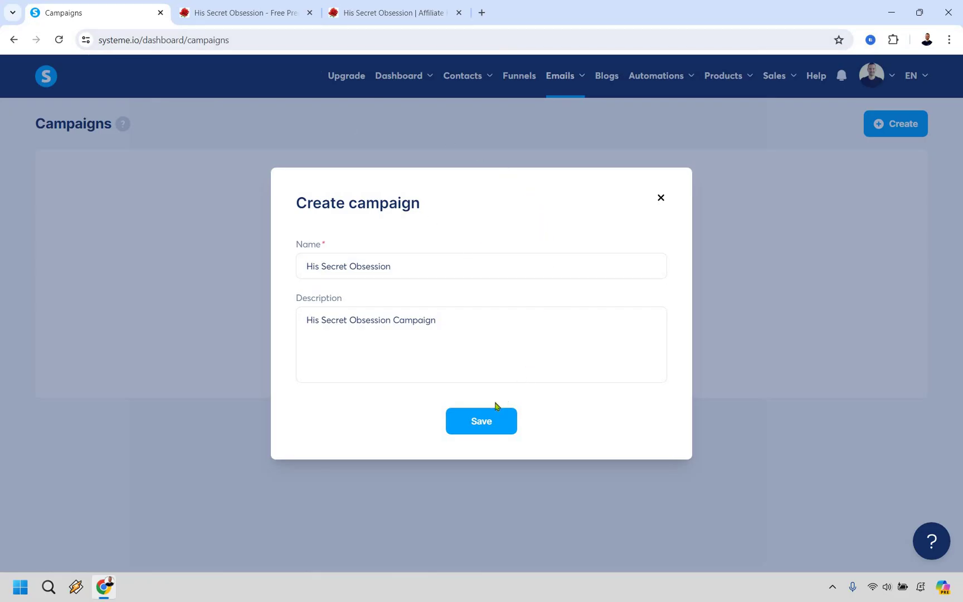
left_click(482, 422)
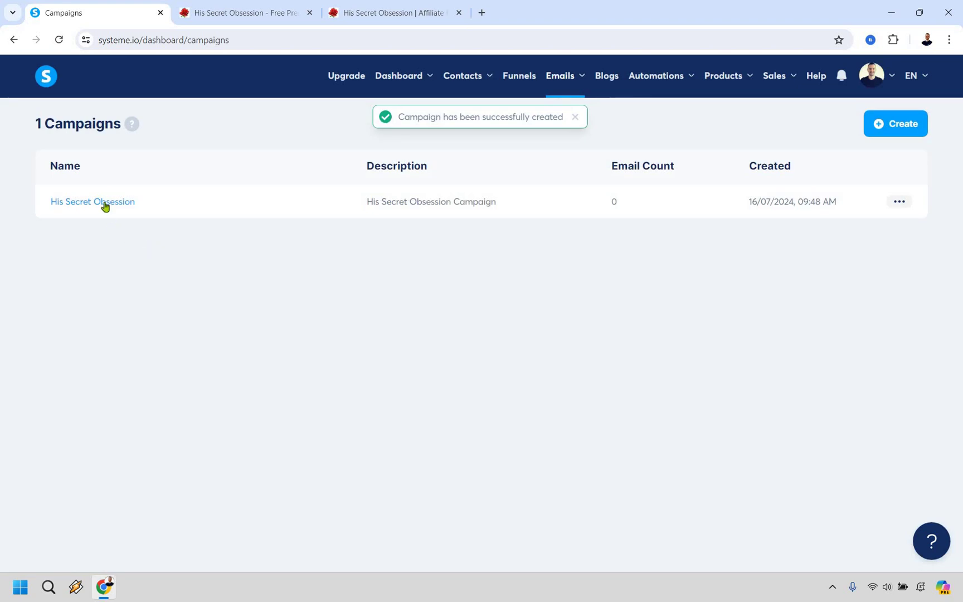
left_click(105, 204)
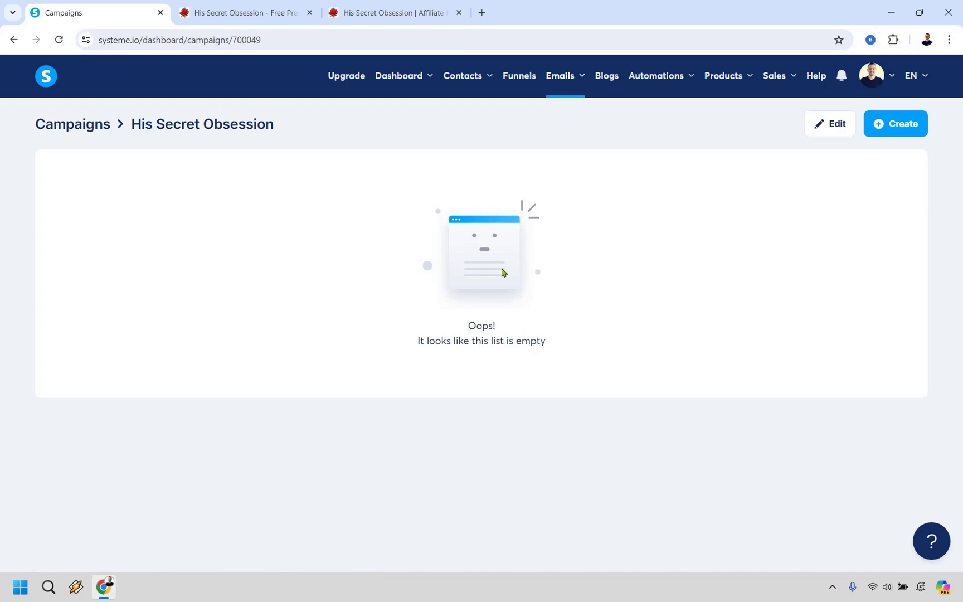
Start a new email step and expand Email Swipe #1 on the affiliate Single Promo Emails page
left_click(893, 127)
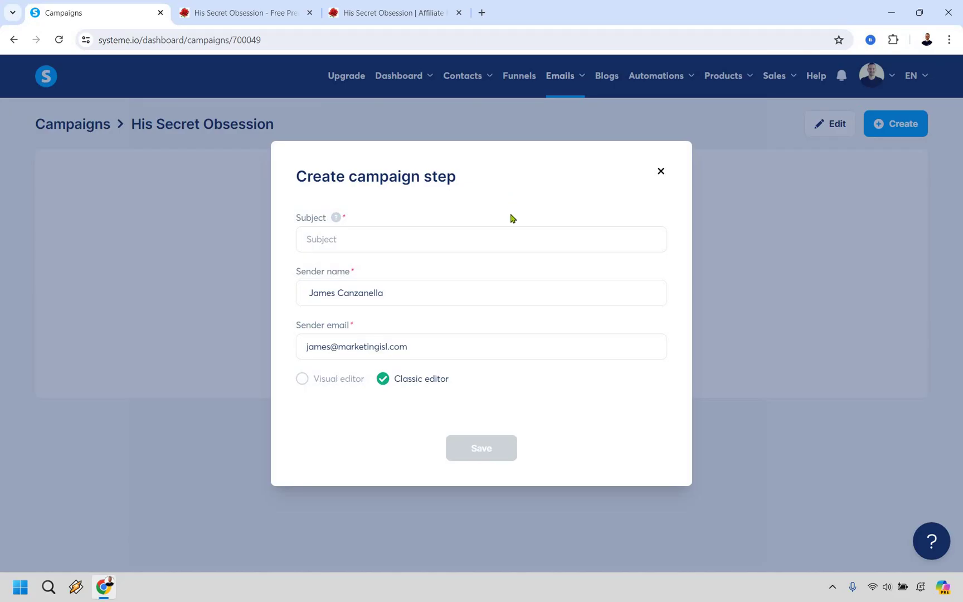
left_click(400, 14)
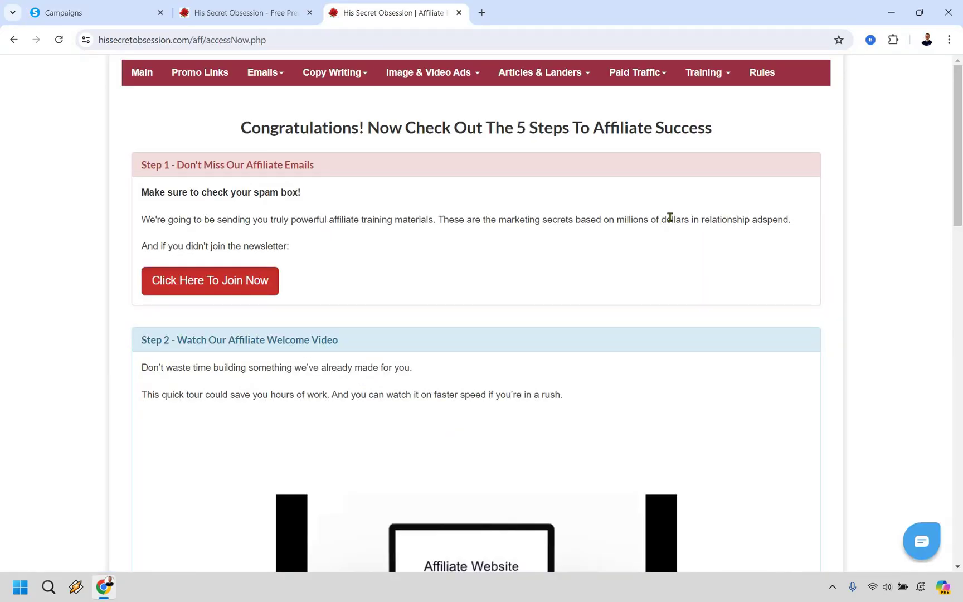
left_click(263, 80)
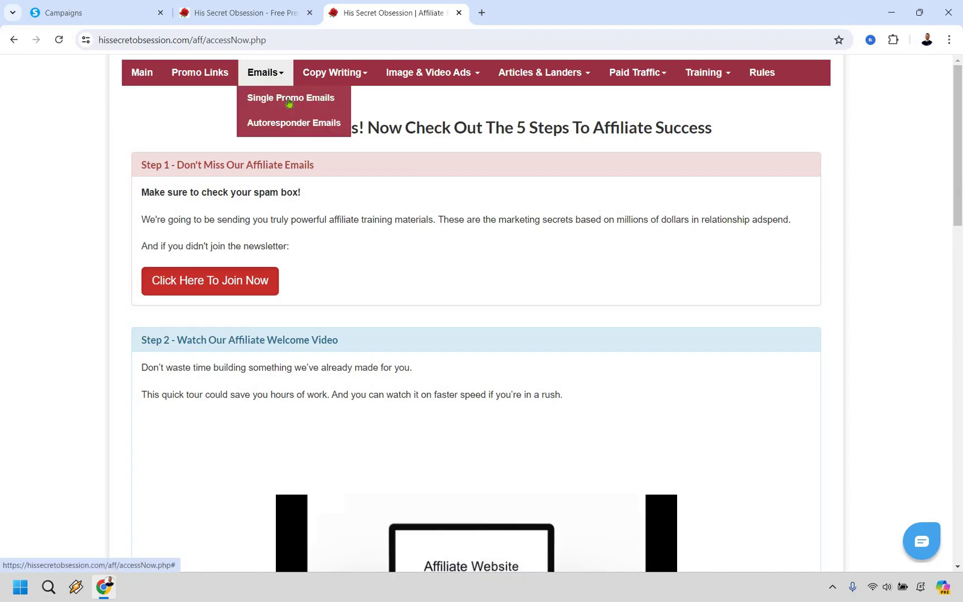
left_click(289, 101)
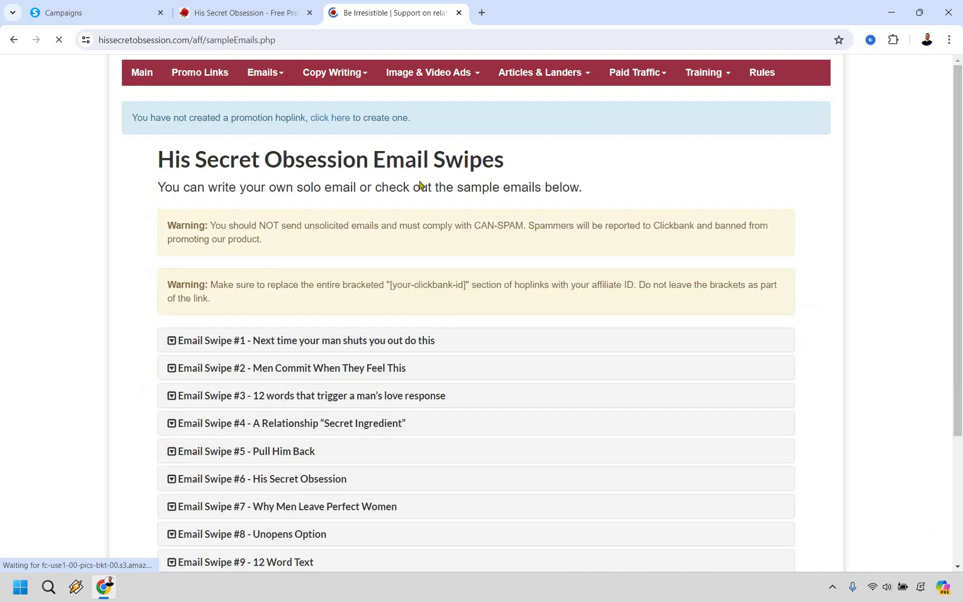
scroll(342, 168, "down", 3)
left_click(344, 165)
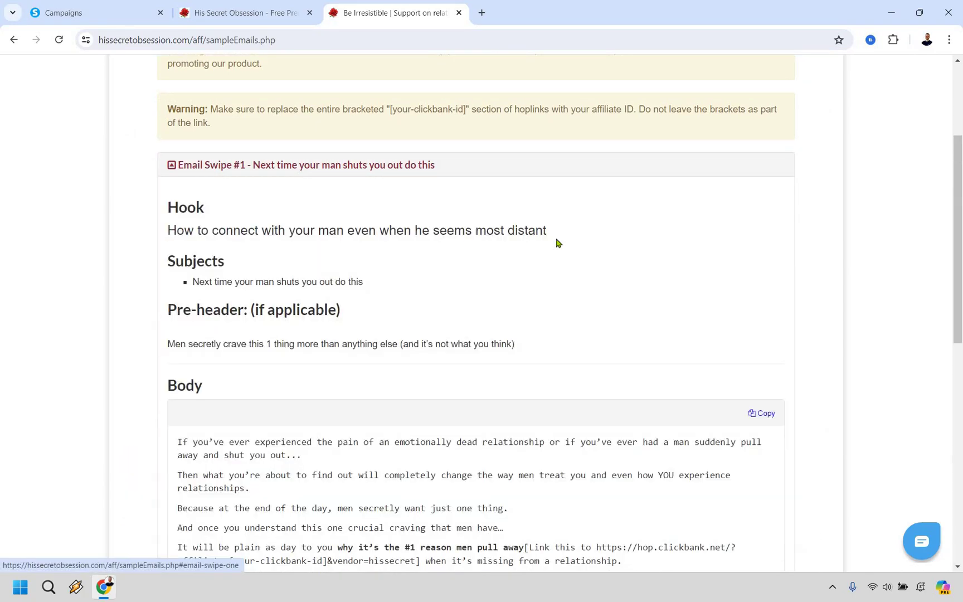
Paste the swipe subject 'Next time your man shuts you out do this' and save the step
scroll(544, 258, "down", 8)
scroll(446, 440, "up", 9)
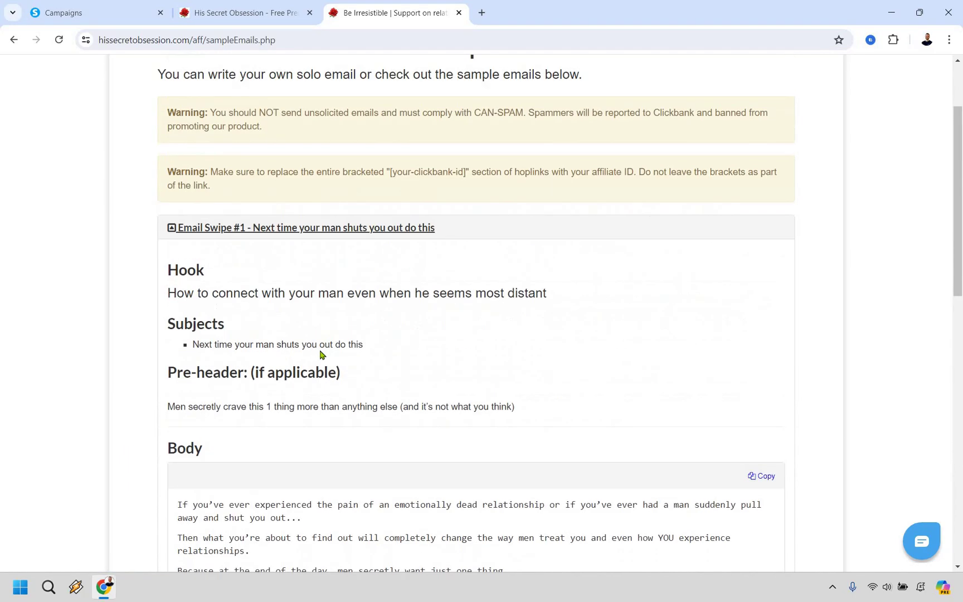
left_click_drag(374, 346, 191, 345)
key("ctrl+c")
key("ctrl+1")
left_click(359, 243)
key("ctrl+v")
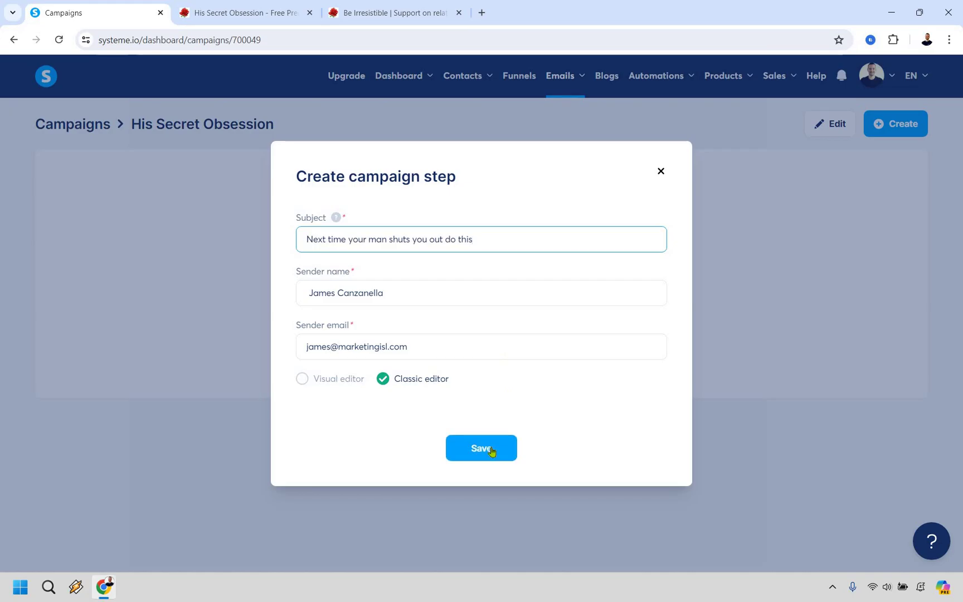
left_click(504, 448)
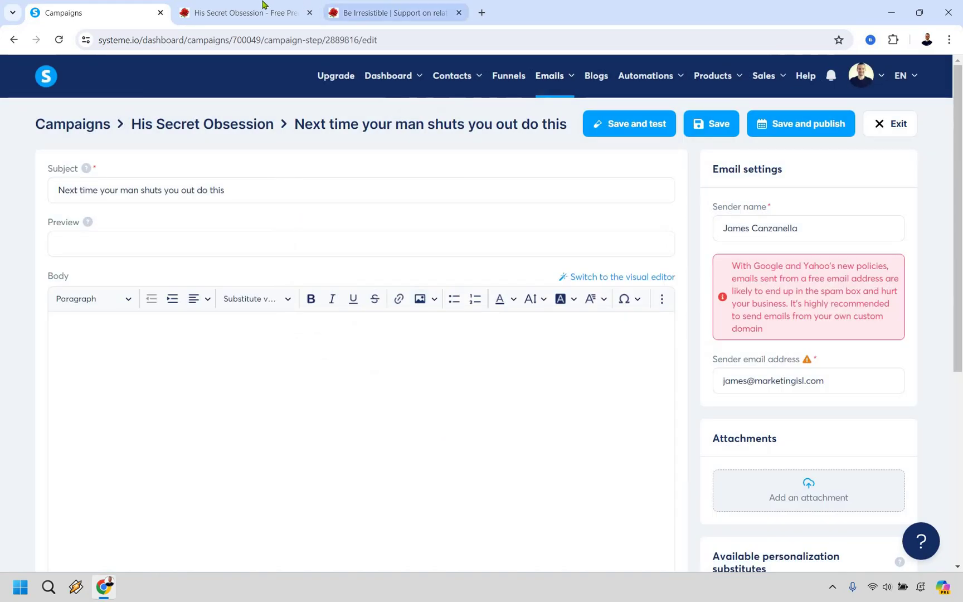
Copy Email Swipe #1's full body text and bring it into the systeme.io Body editor
key("ctrl+3")
scroll(230, 486, "down", 6)
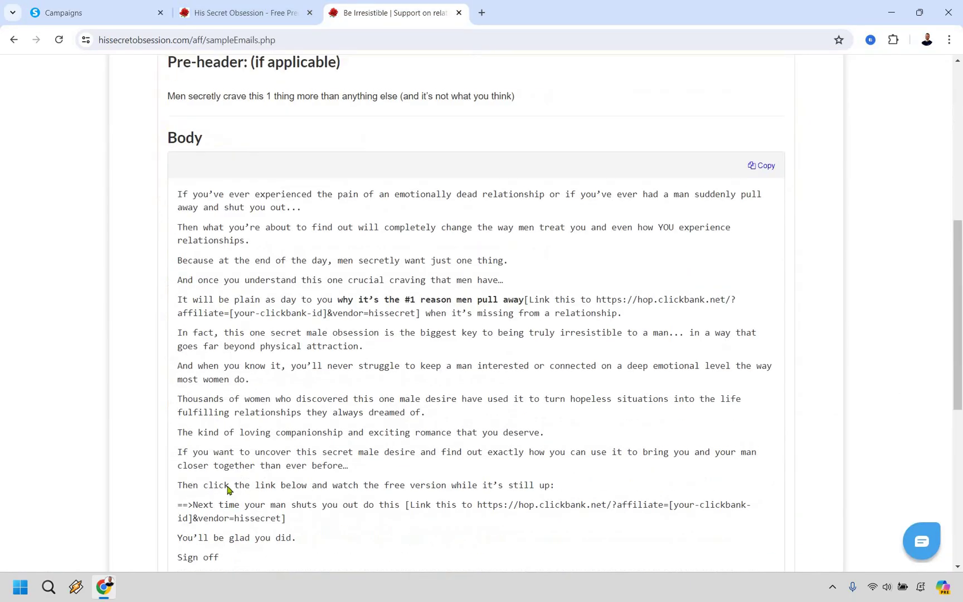
left_click_drag(220, 493, 758, 228)
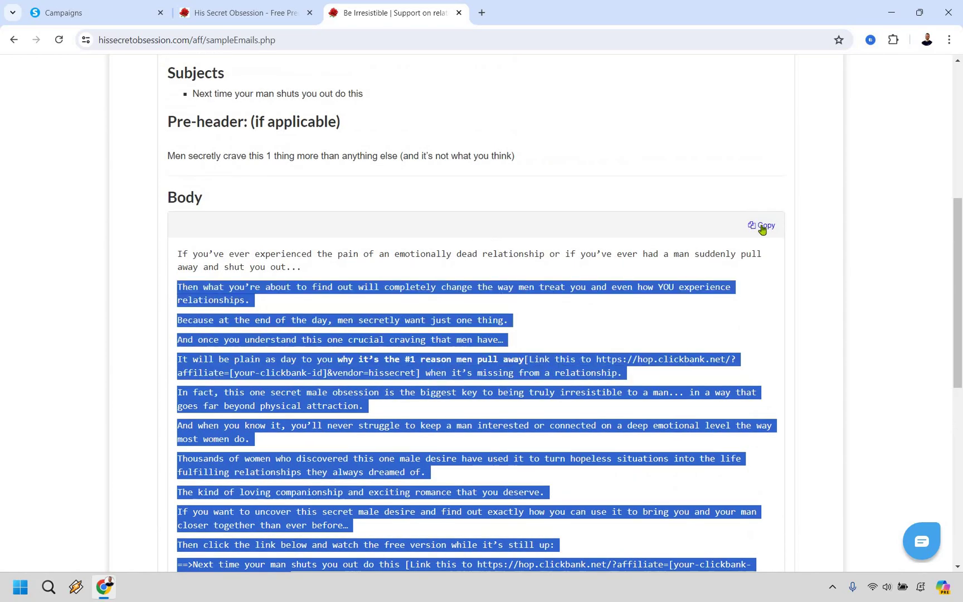
left_click(762, 226)
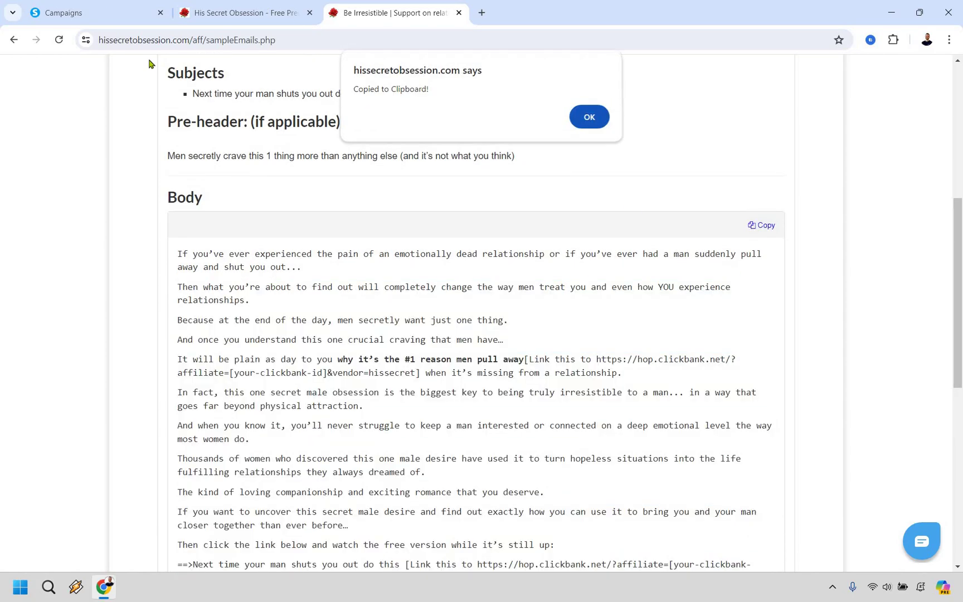
key("Return")
key("ctrl+1")
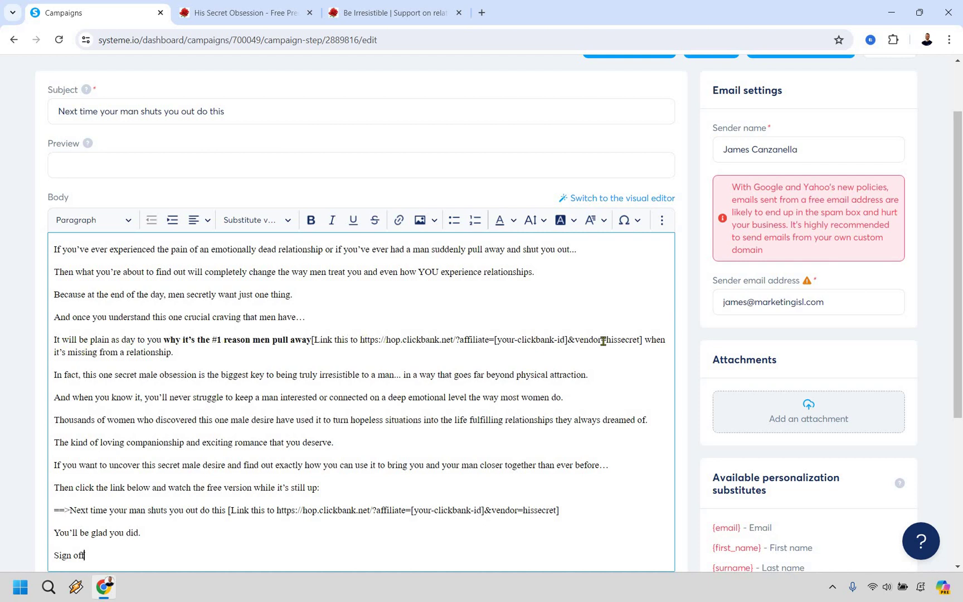
Replace the first link placeholder by linking 'why it's the #1 reason men pull away' to the sales page URL
left_click_drag(642, 339, 322, 339)
key("shift+Left")
key("shift+Left")
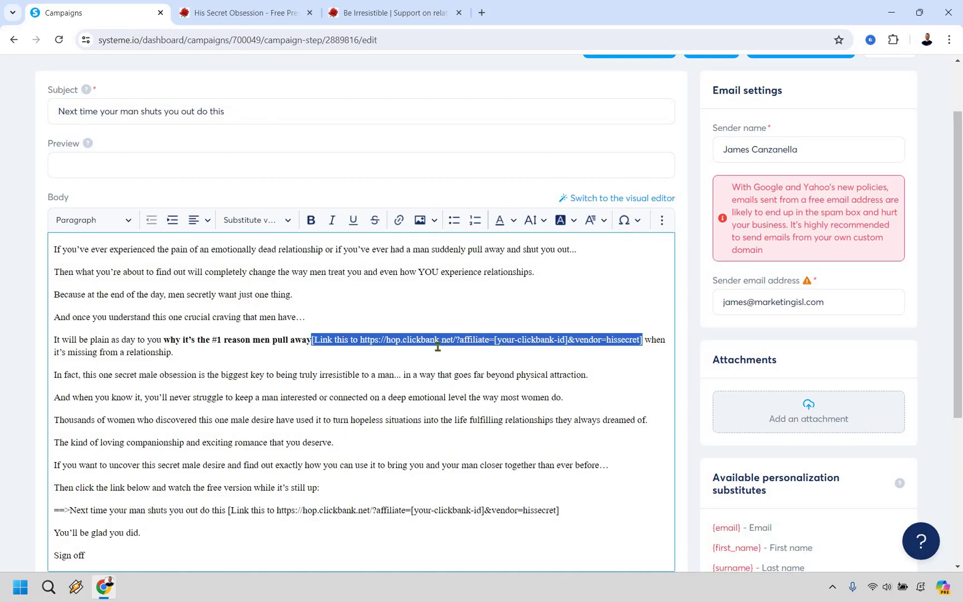
key("BackSpace")
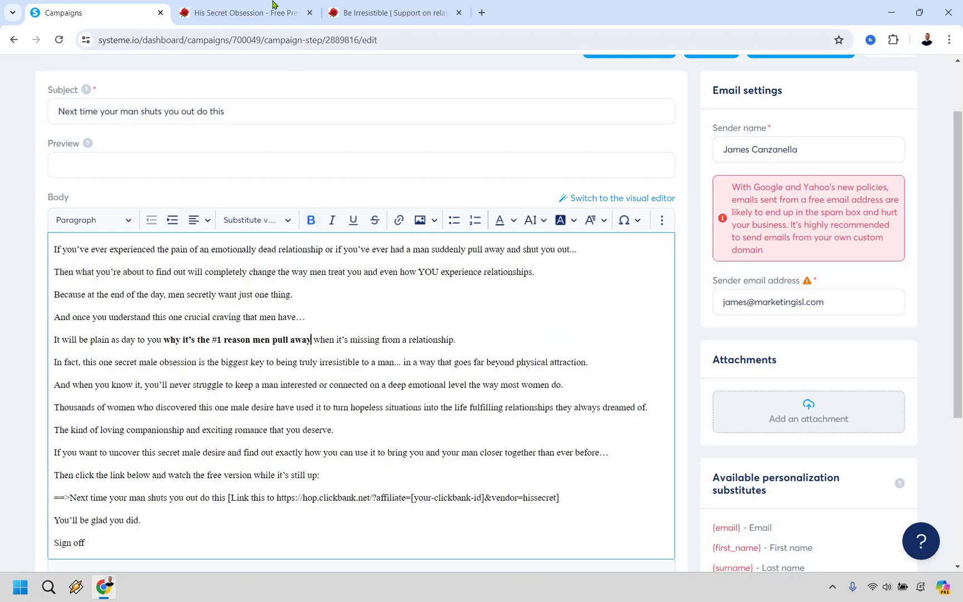
left_click(250, 12)
left_click(268, 39)
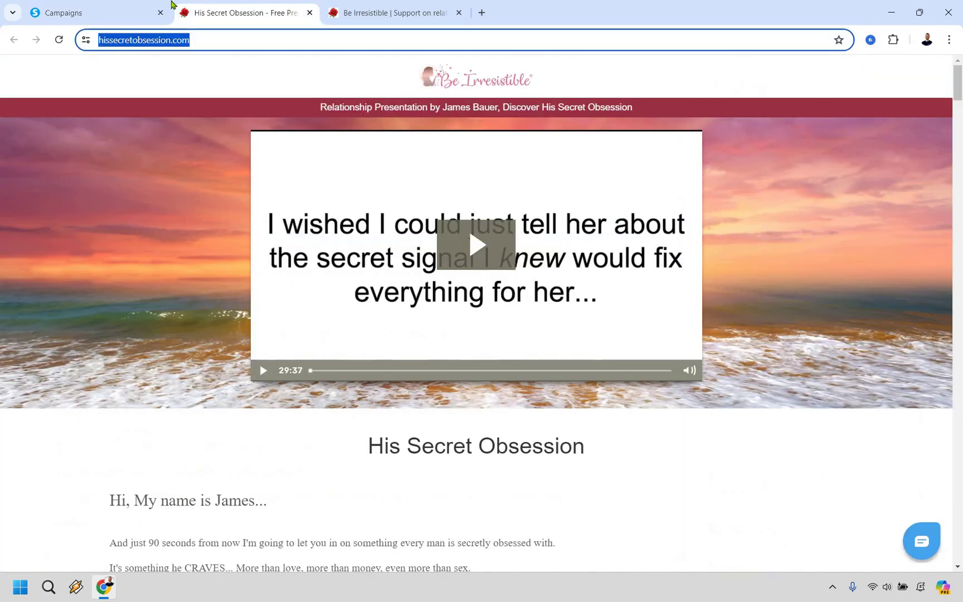
key("ctrl+shift+Tab")
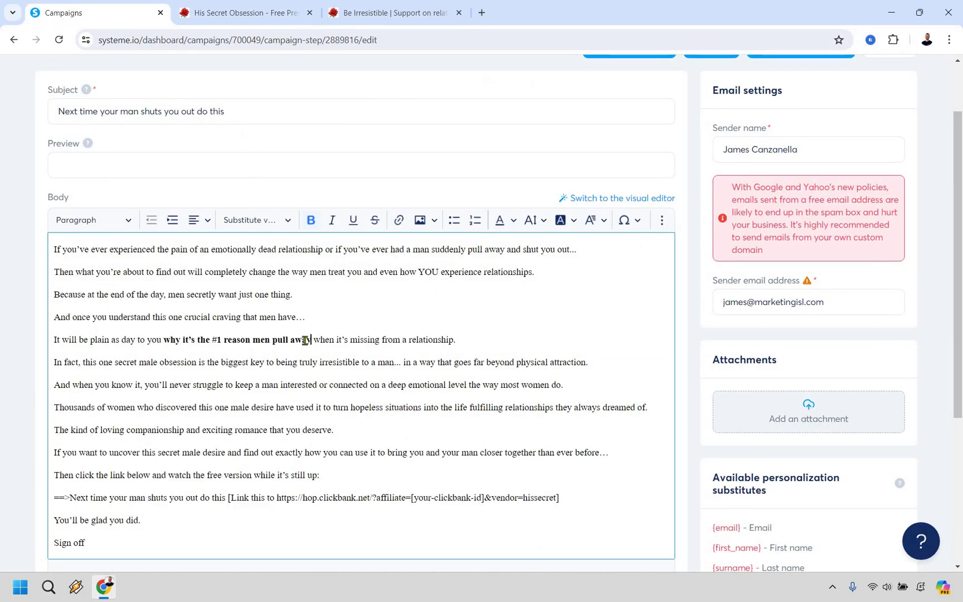
left_click_drag(310, 340, 185, 338)
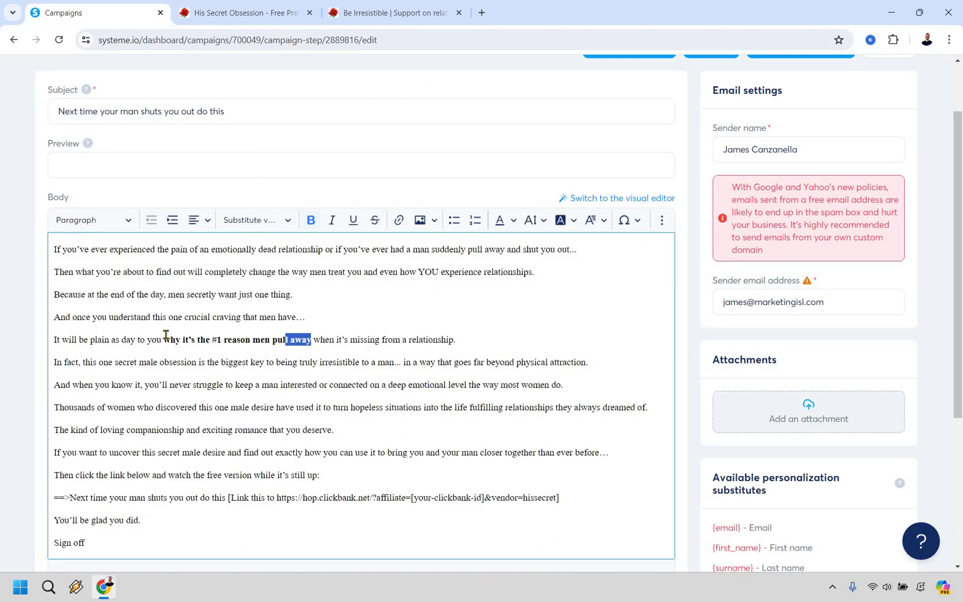
key("ctrl+shift+Left")
key("ctrl+shift+Left")
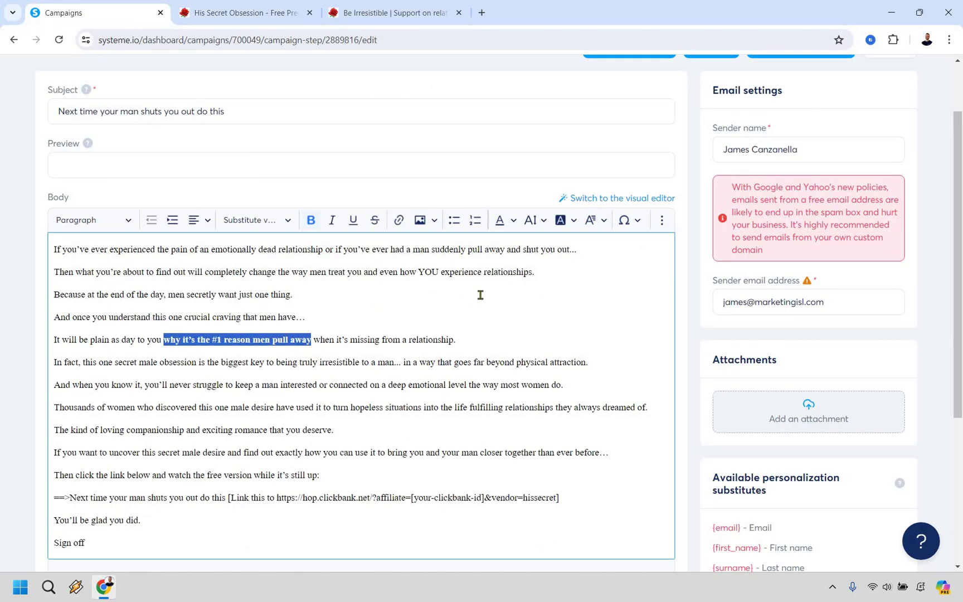
left_click(396, 221)
key("ctrl+v")
left_click(301, 367)
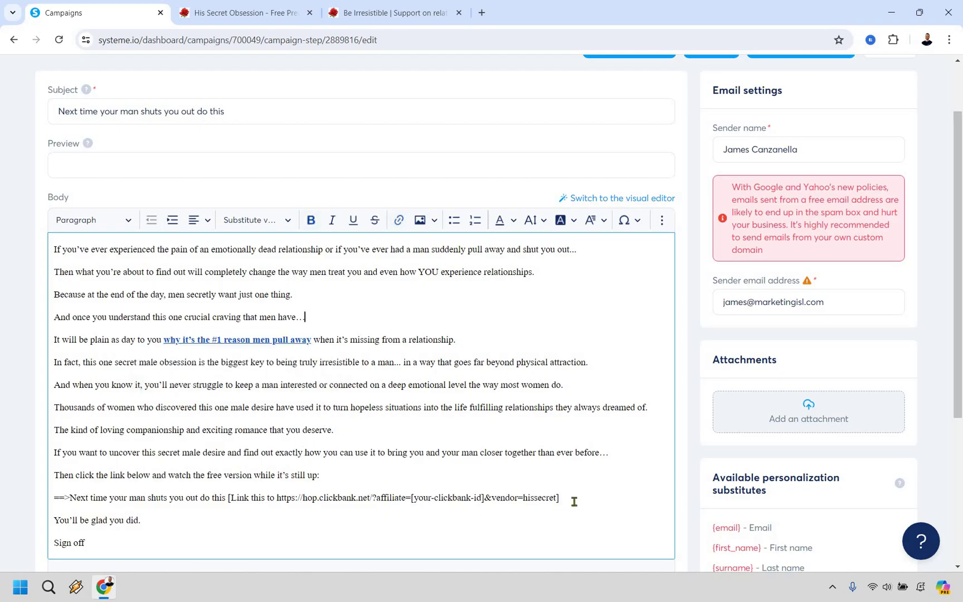
Delete the second placeholder and link the call-to-action line to the sales page URL
mouse_move(327, 483)
left_mouse_down()
mouse_move(269, 491)
mouse_move(311, 483)
left_mouse_up()
key("BackSpace")
key("BackSpace")
key("BackSpace")
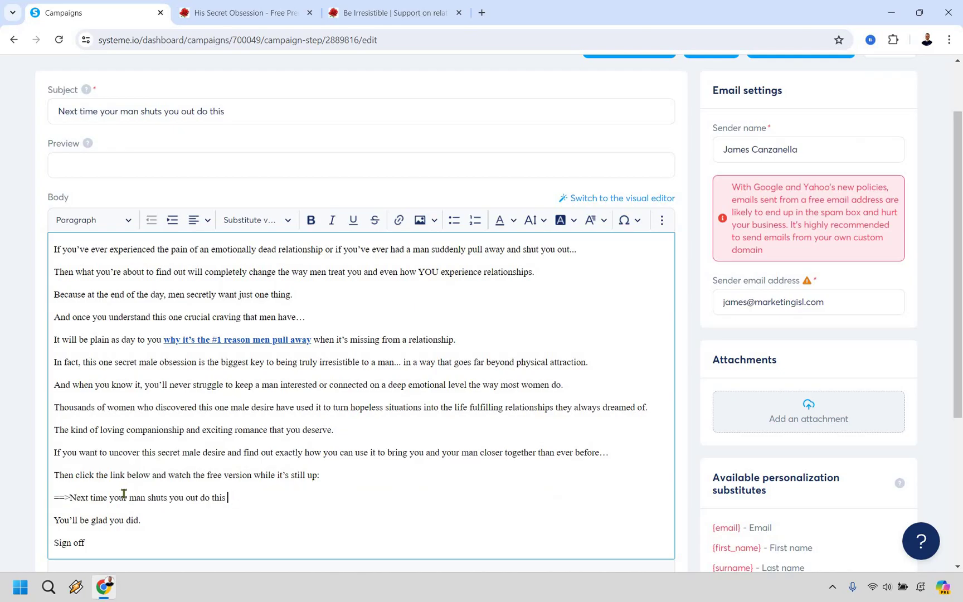
key("ctrl+shift+Left")
key("ctrl+shift+Left")
key("ctrl+shift+Left")
key("ctrl+shift+Left")
key("ctrl+shift+Left")
key("ctrl+shift+Left")
key("ctrl+shift+Left")
key("ctrl+shift+Left")
key("ctrl+shift+Left")
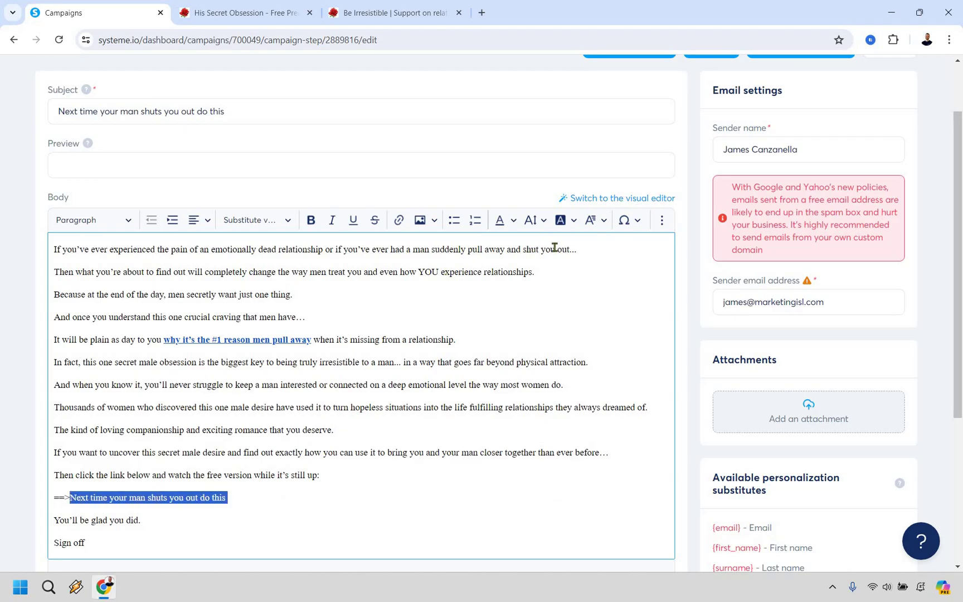
left_click(398, 225)
key("ctrl+v")
key("Return")
Replace the sign-off placeholder with the sender's first name and review the email
scroll(351, 404, "down", 1)
left_click_drag(123, 495, 66, 480)
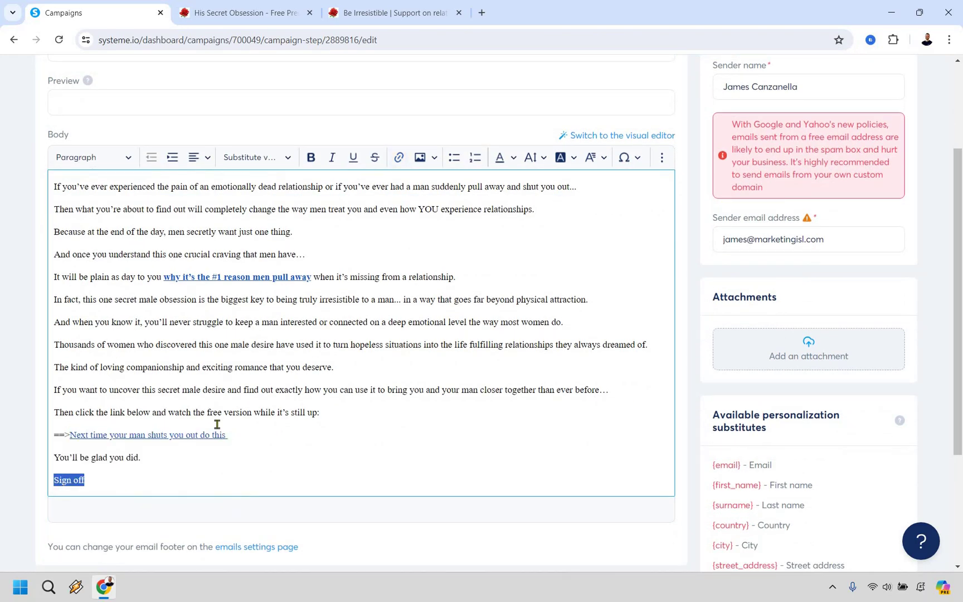
type("James")
scroll(464, 387, "up", 2)
scroll(482, 361, "down", 3)
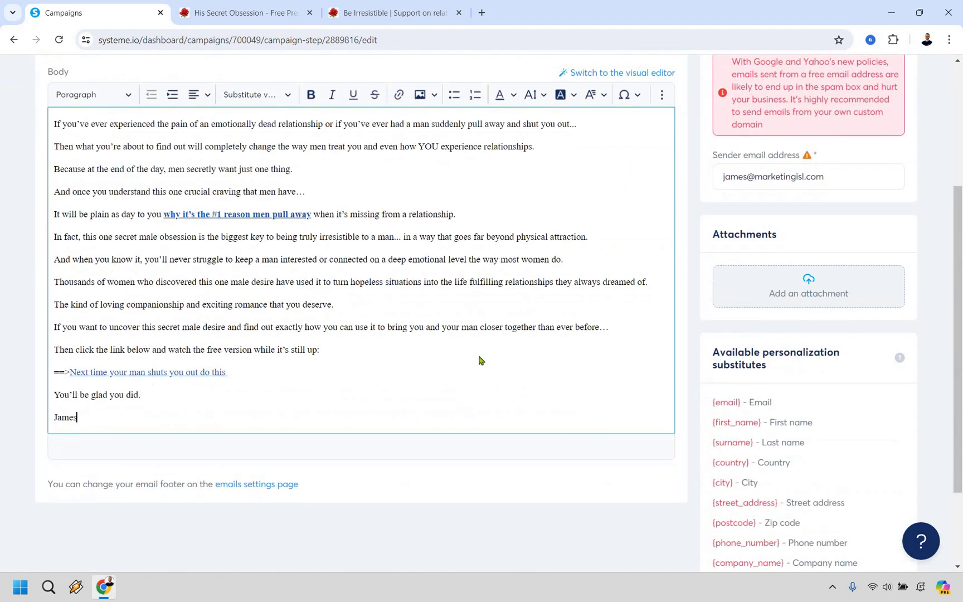
scroll(489, 368, "down", 2)
scroll(490, 368, "up", 5)
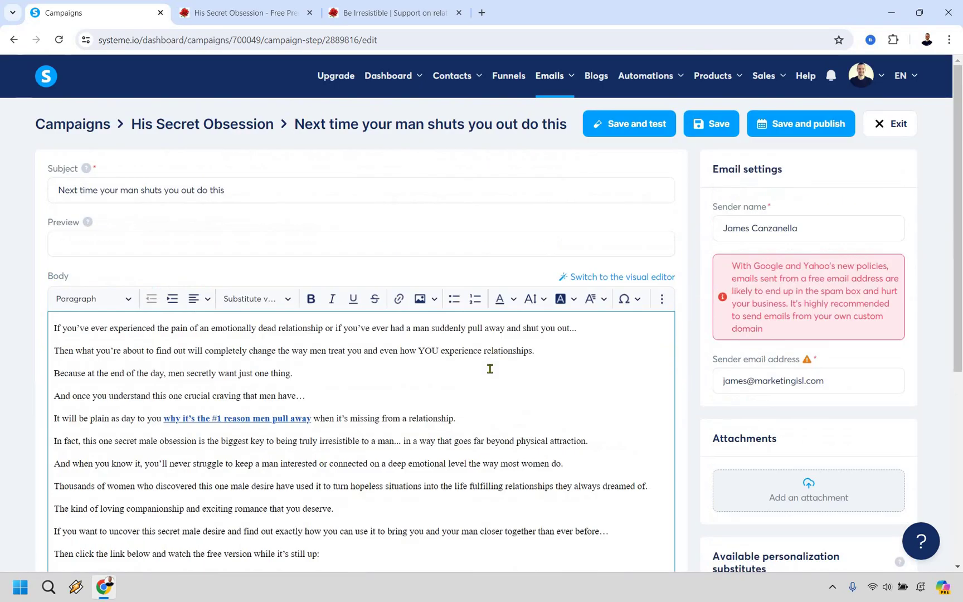
Save, publish and activate the email, then reopen the His Secret Obsession campaign to confirm it's active
left_click(811, 131)
left_click(804, 126)
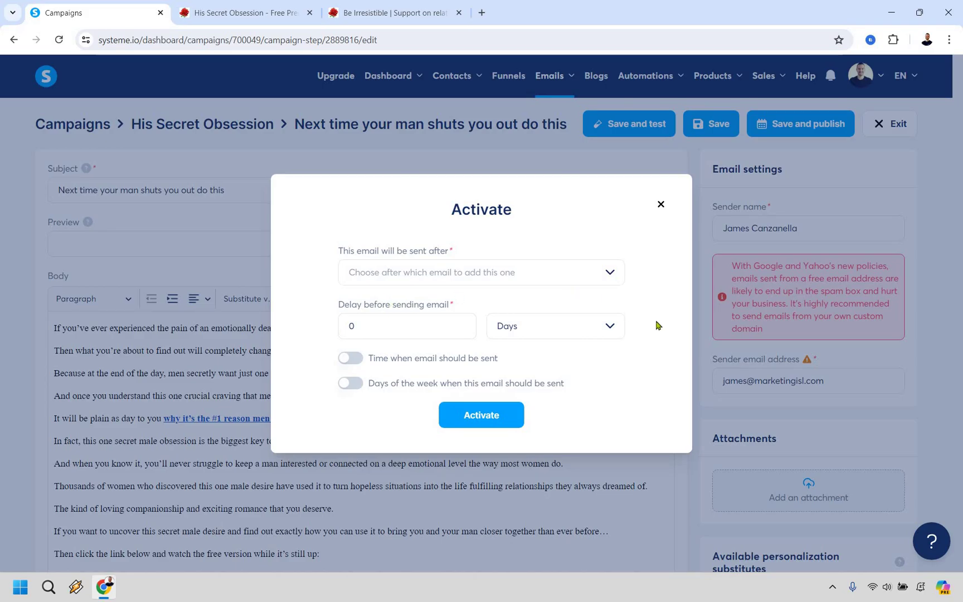
left_click(500, 422)
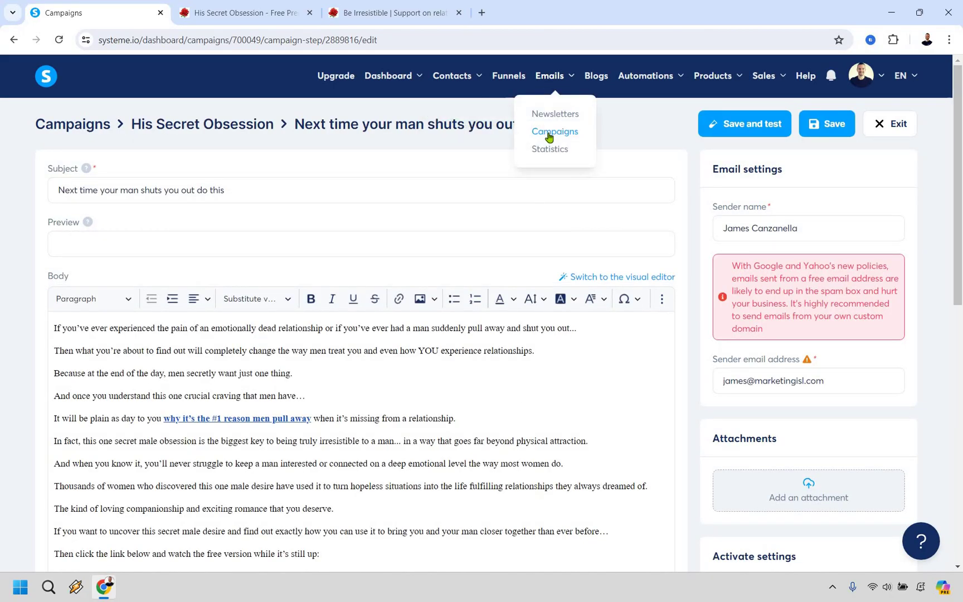
left_click(548, 134)
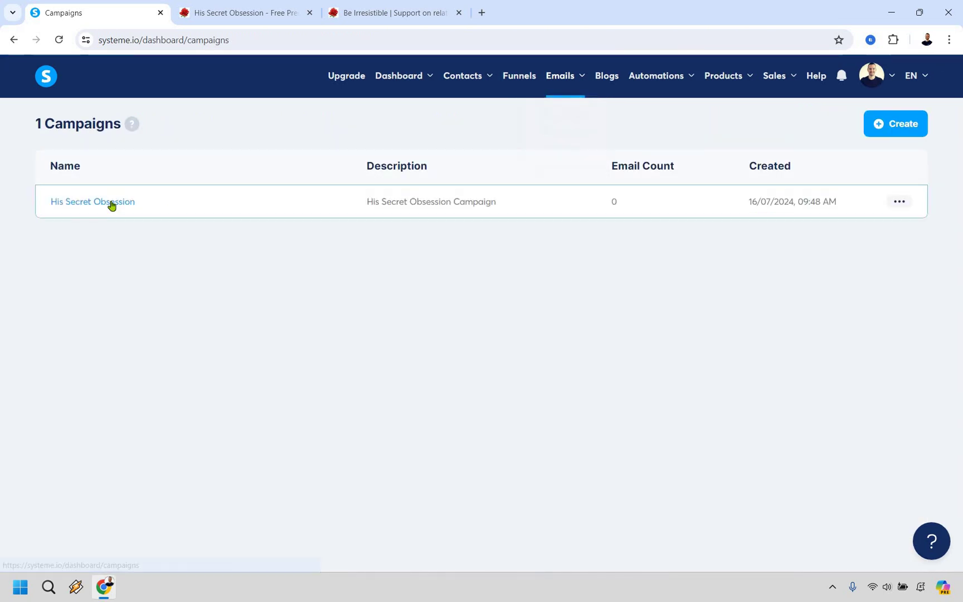
left_click(111, 203)
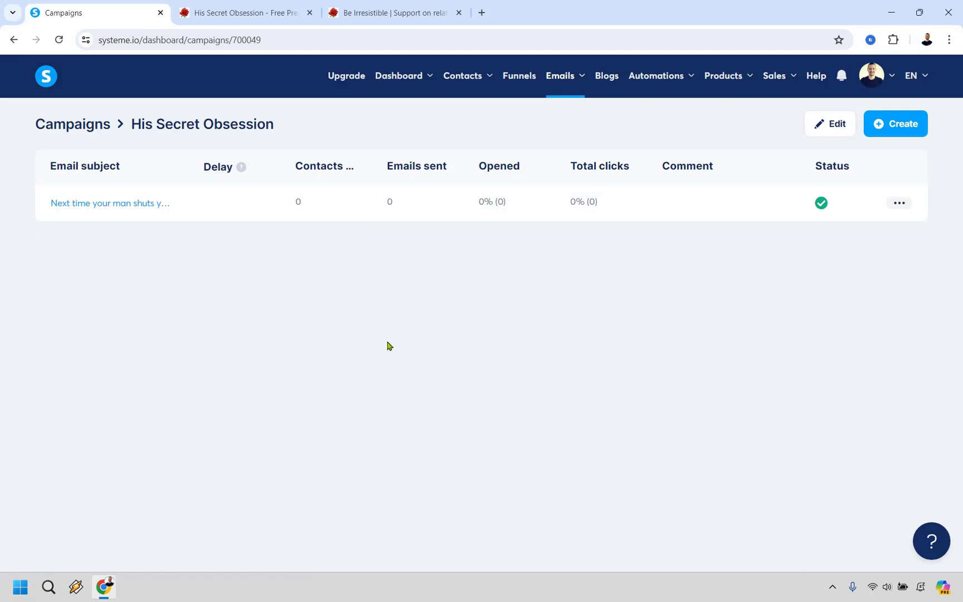
Create and save the His Secret Obsession funnel with the Build an audience goal, then open it
left_click(522, 80)
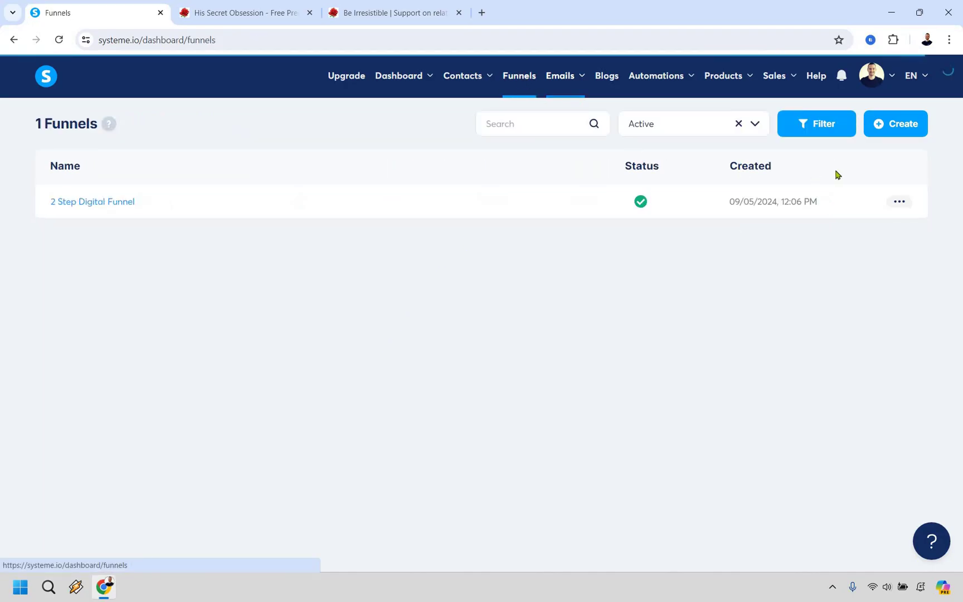
left_click(901, 125)
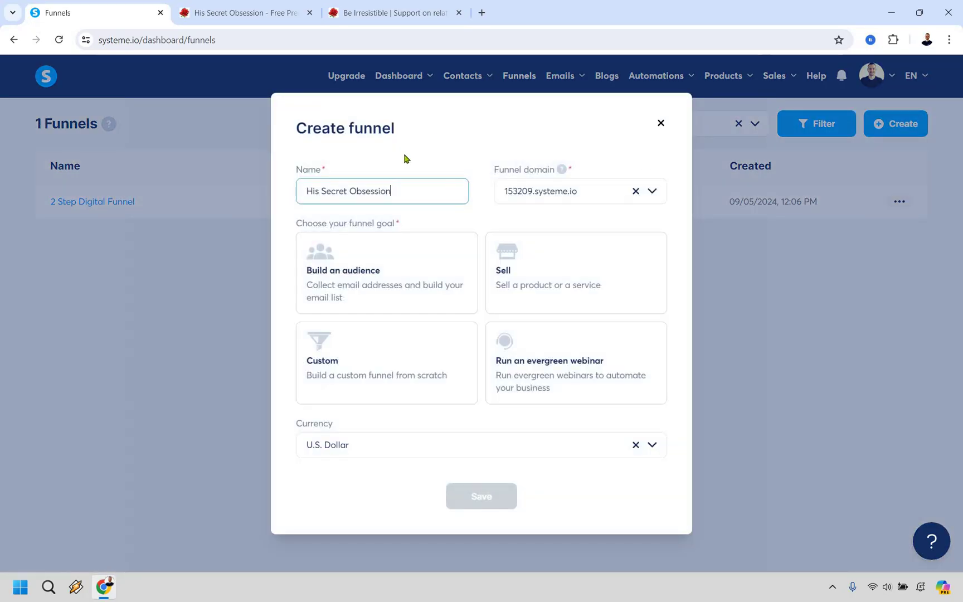
left_click(396, 264)
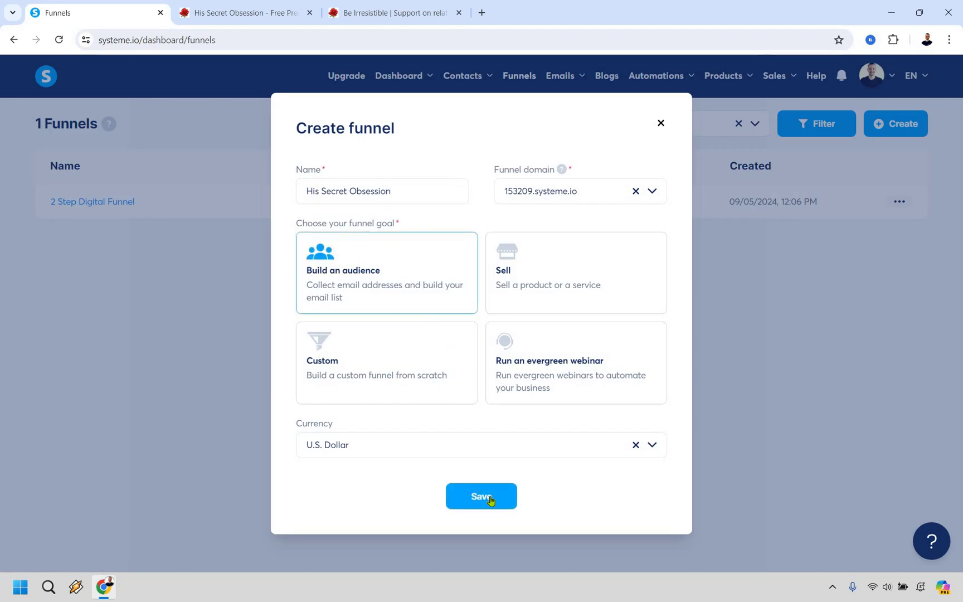
left_click(490, 499)
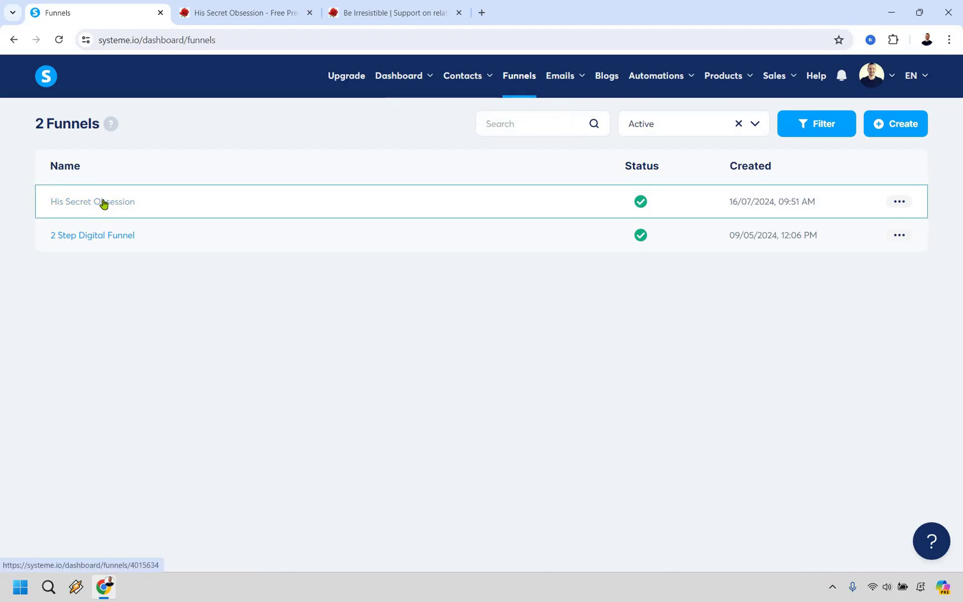
left_click(103, 204)
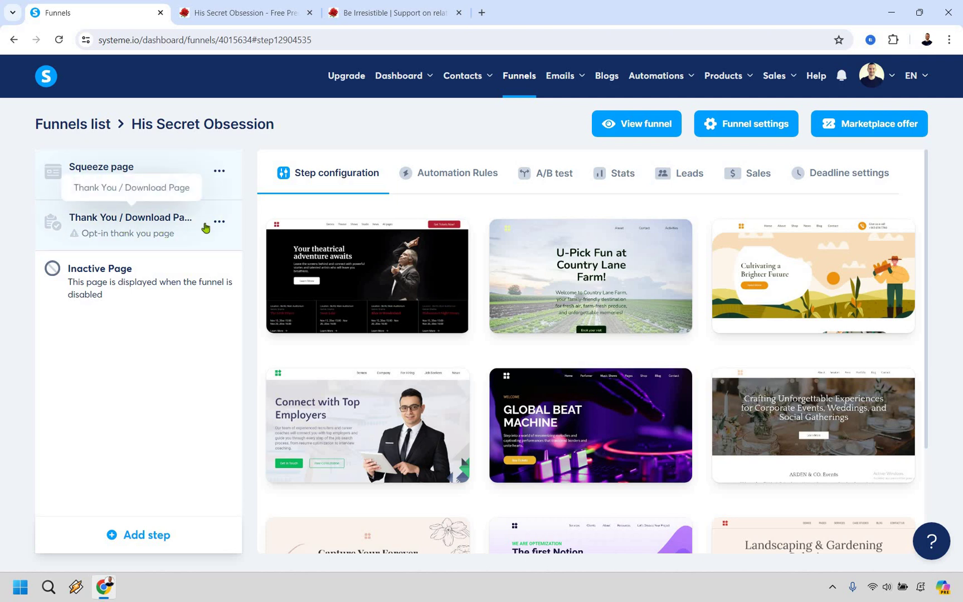
Remove the thank-you download step from the funnel
left_click(221, 223)
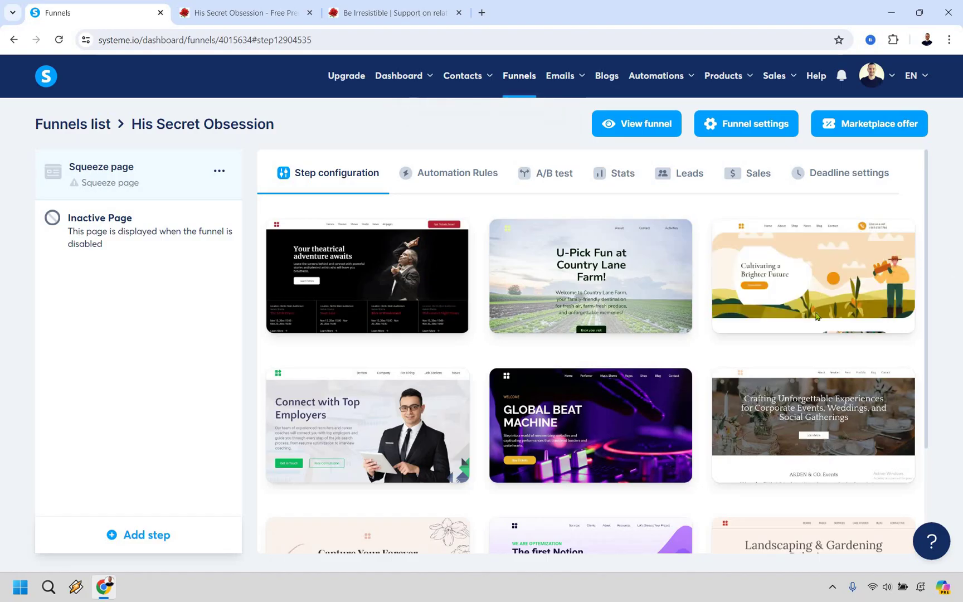
scroll(793, 500, "down", 1)
scroll(793, 501, "down", 2)
Page through the squeeze page template gallery to its later pages
left_click(788, 519)
scroll(800, 319, "down", 15)
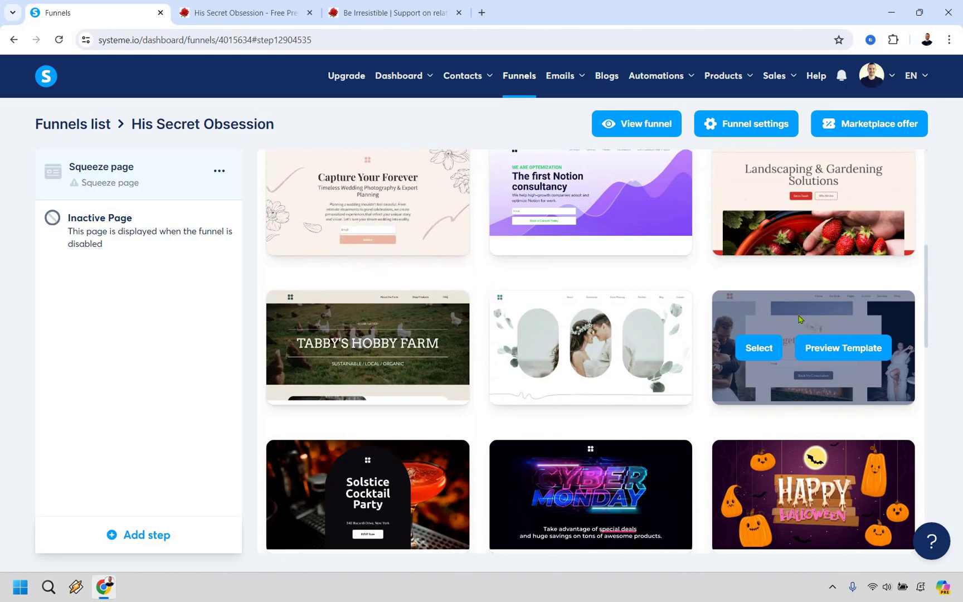
scroll(883, 528, "down", 3)
left_click(883, 516)
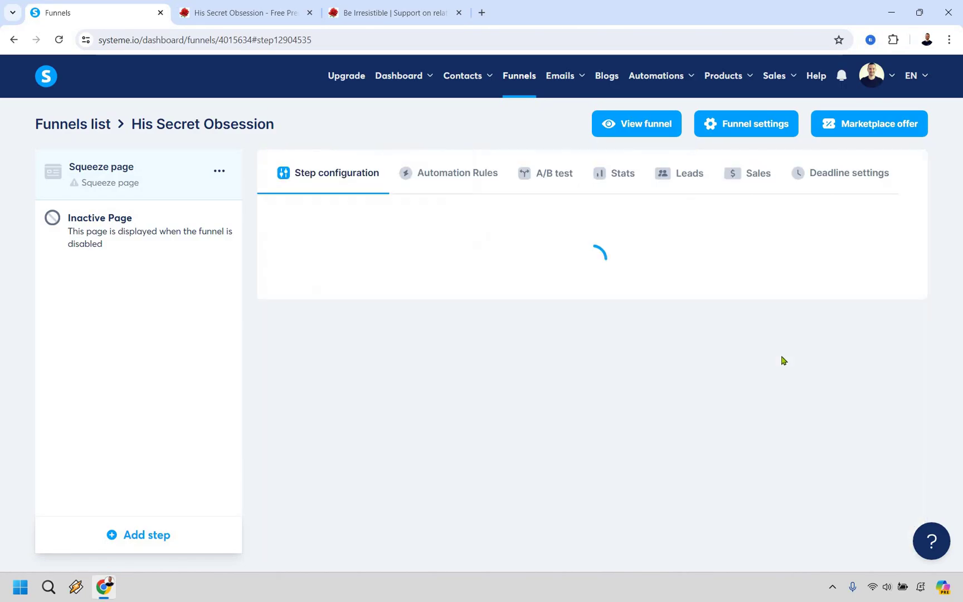
scroll(808, 390, "down", 5)
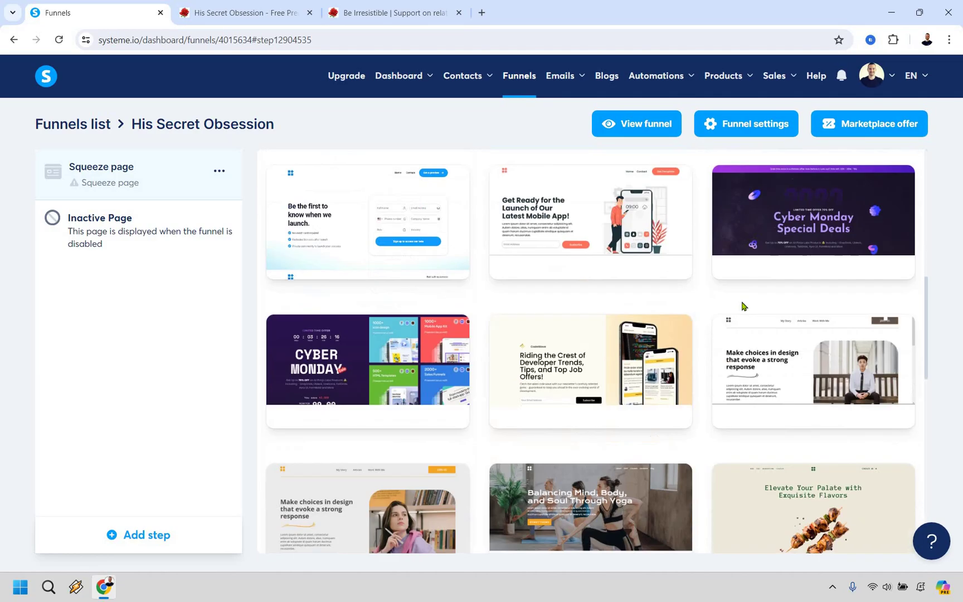
scroll(871, 489, "down", 5)
left_click(894, 517)
scroll(743, 330, "down", 10)
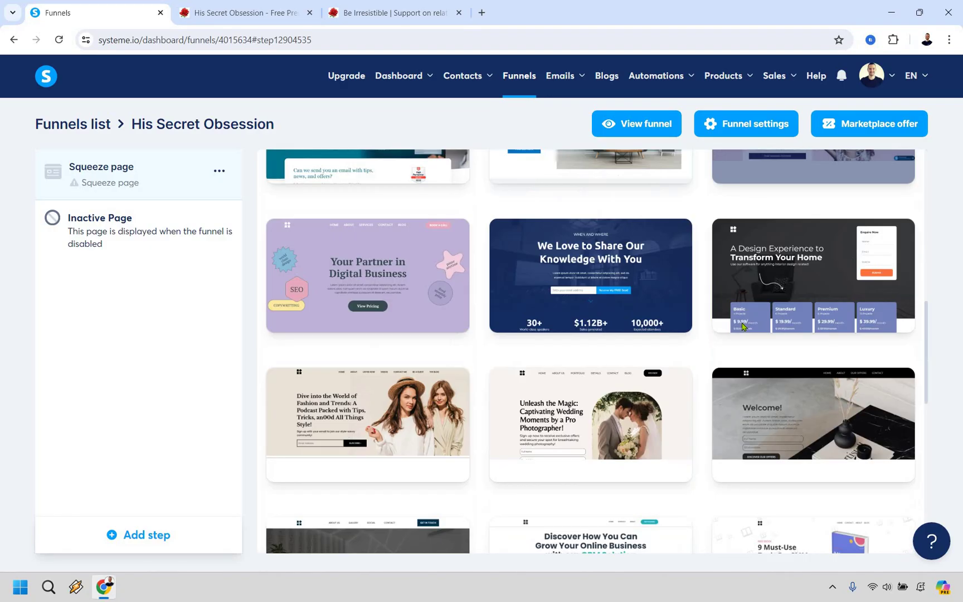
scroll(879, 495, "down", 4)
left_click(893, 517)
scroll(733, 322, "down", 5)
scroll(732, 318, "down", 8)
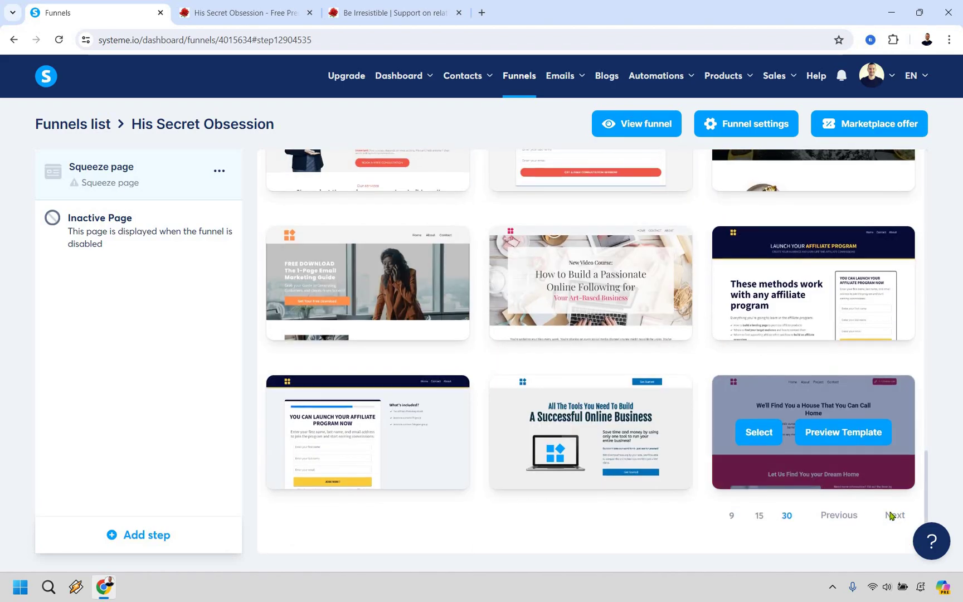
key("Return")
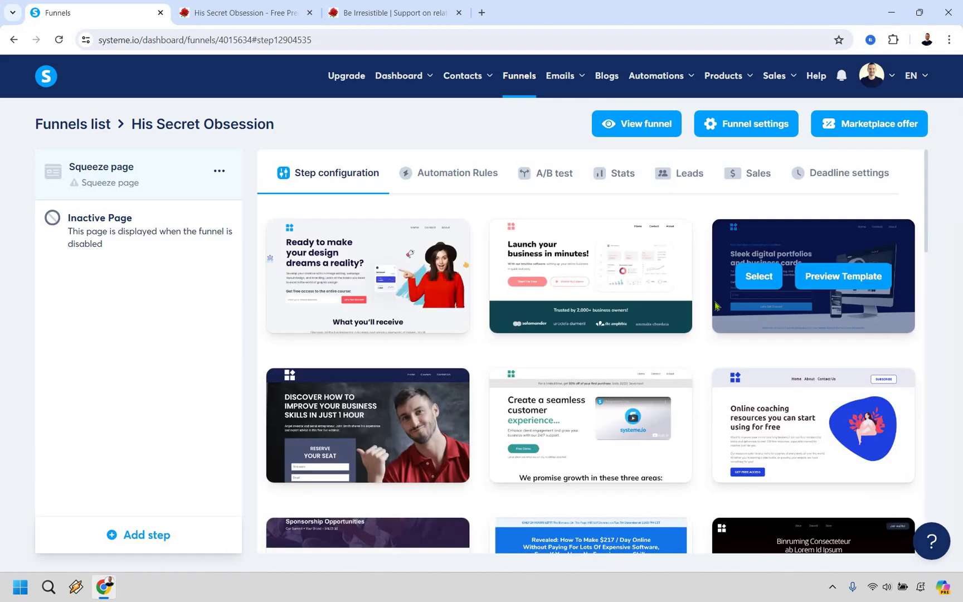
scroll(671, 321, "down", 5)
scroll(671, 321, "down", 5)
scroll(704, 262, "up", 1)
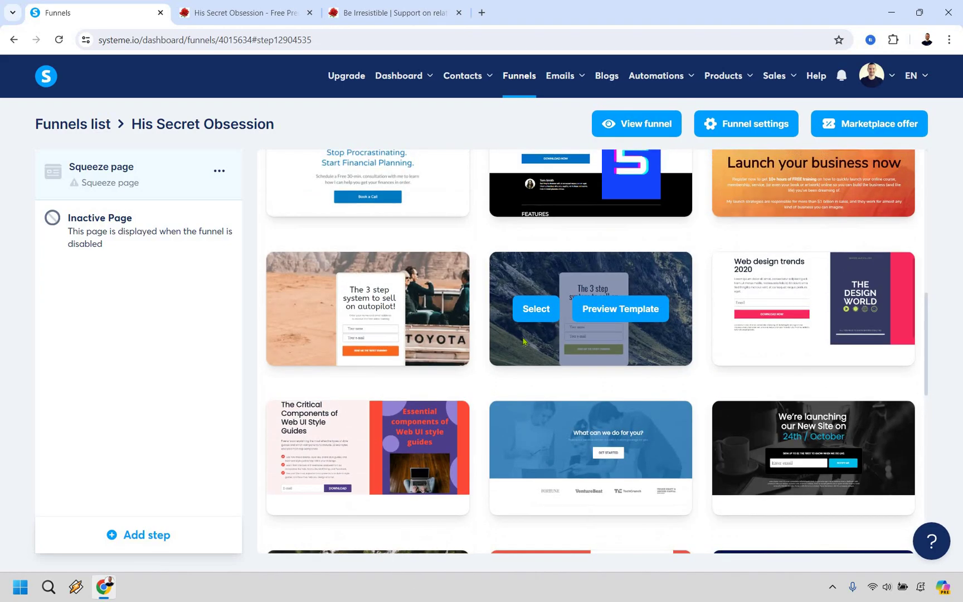
Preview the desert '3 step system to sell on autopilot' template and select it
mouse_move(722, 259)
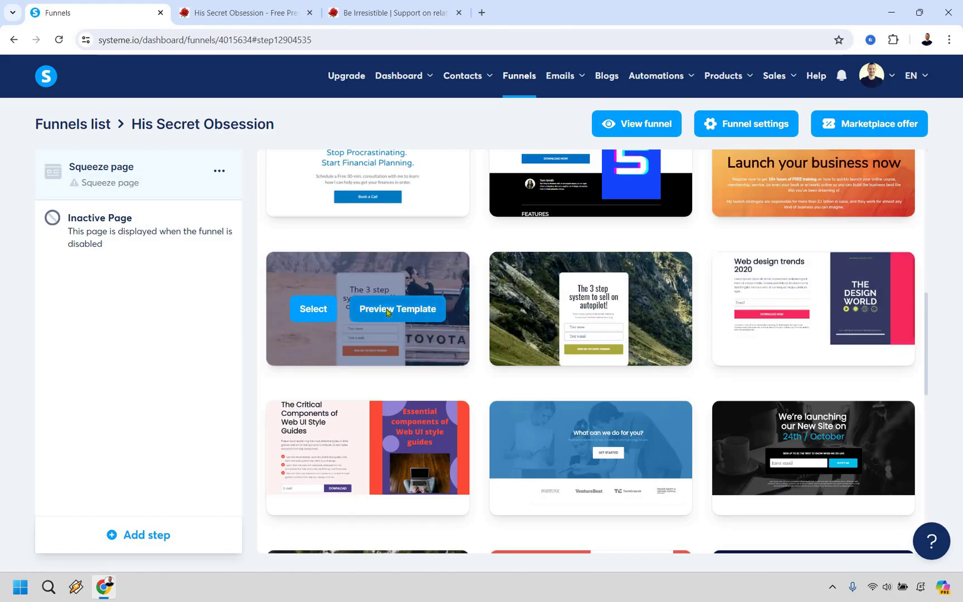
left_click(368, 308)
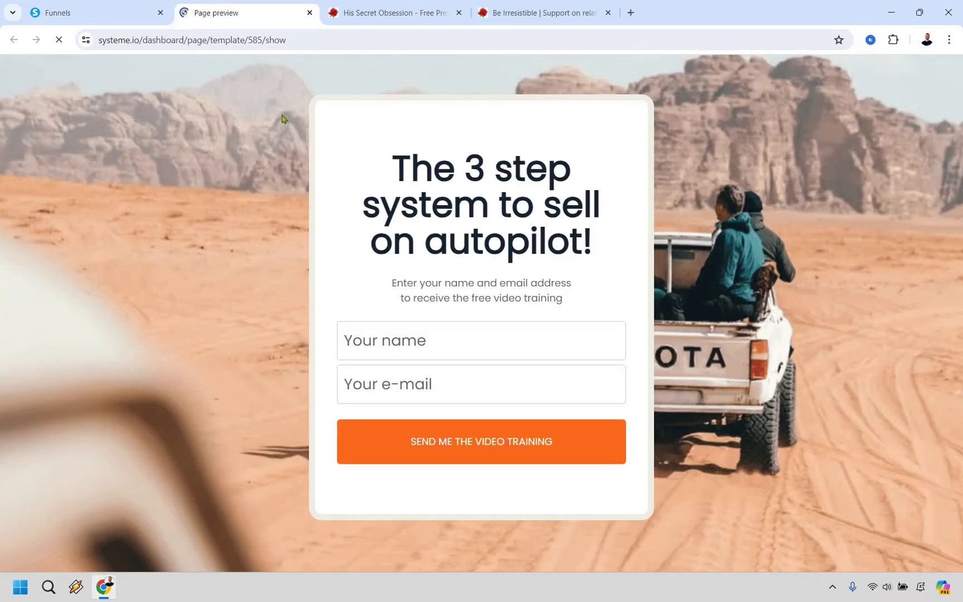
left_click(309, 12)
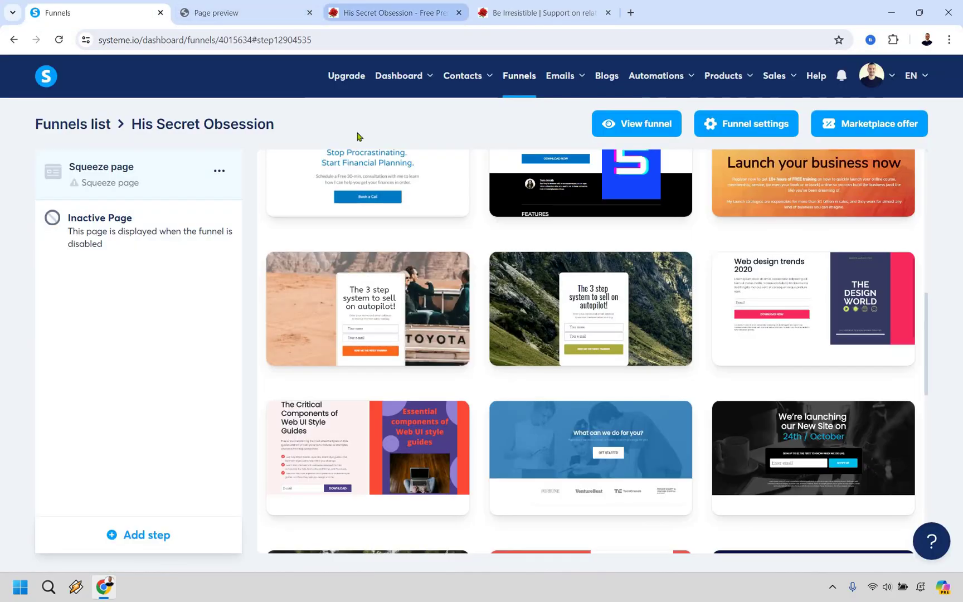
mouse_move(337, 277)
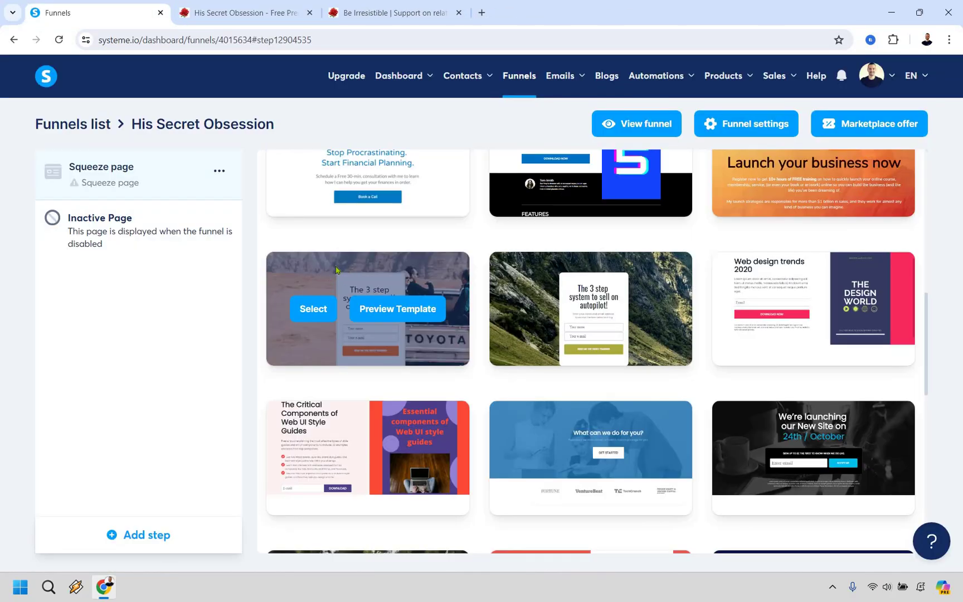
left_click(312, 314)
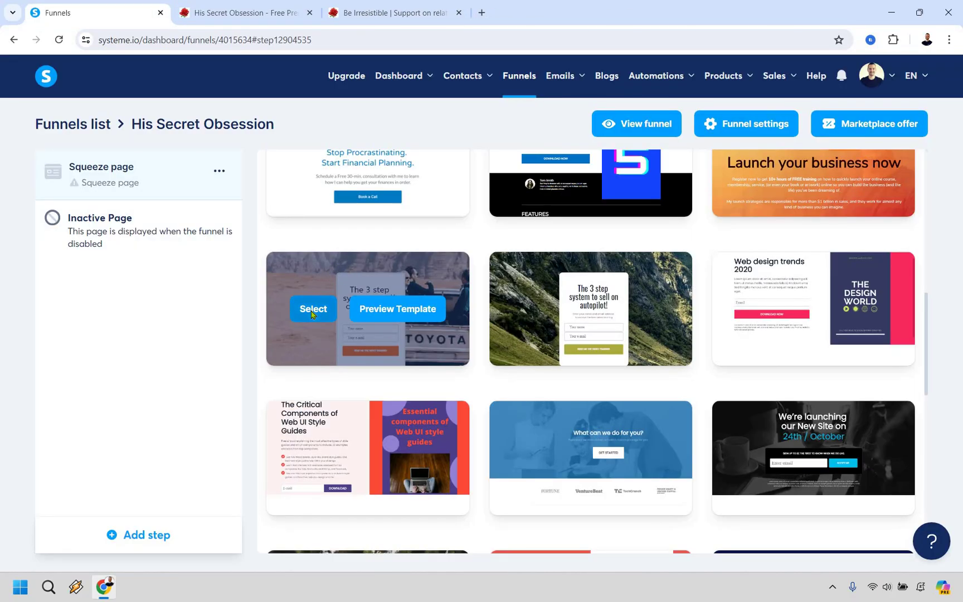
Name the step 'Free Video' with URL path free-video, then open the page editor
type("Free Video")
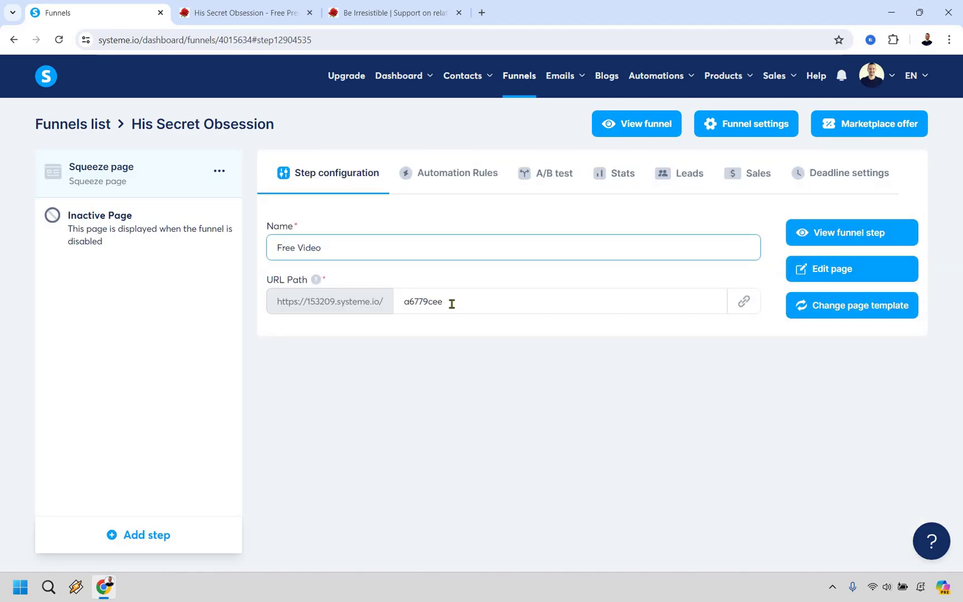
double_click(451, 304)
type("free-video")
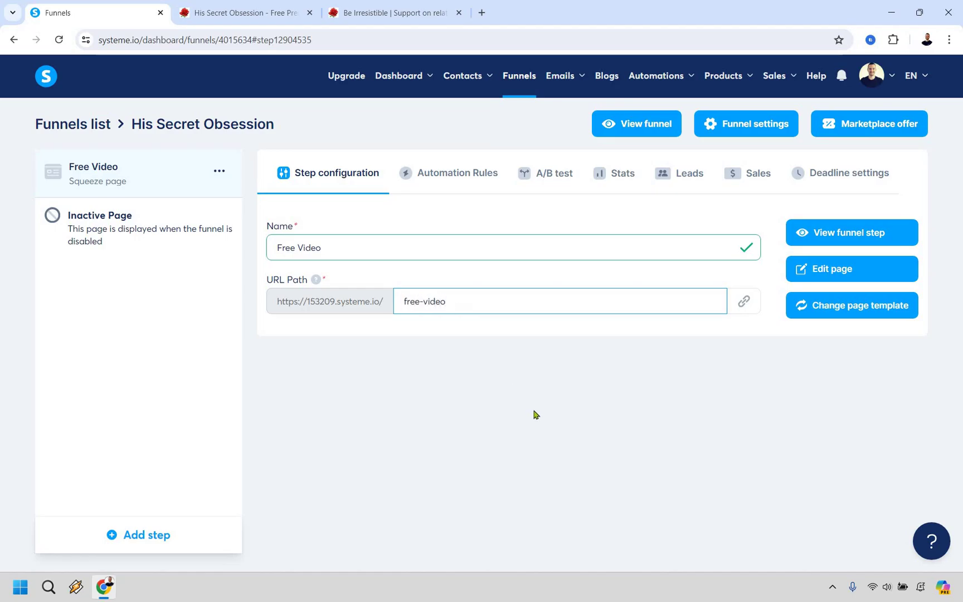
left_click(555, 407)
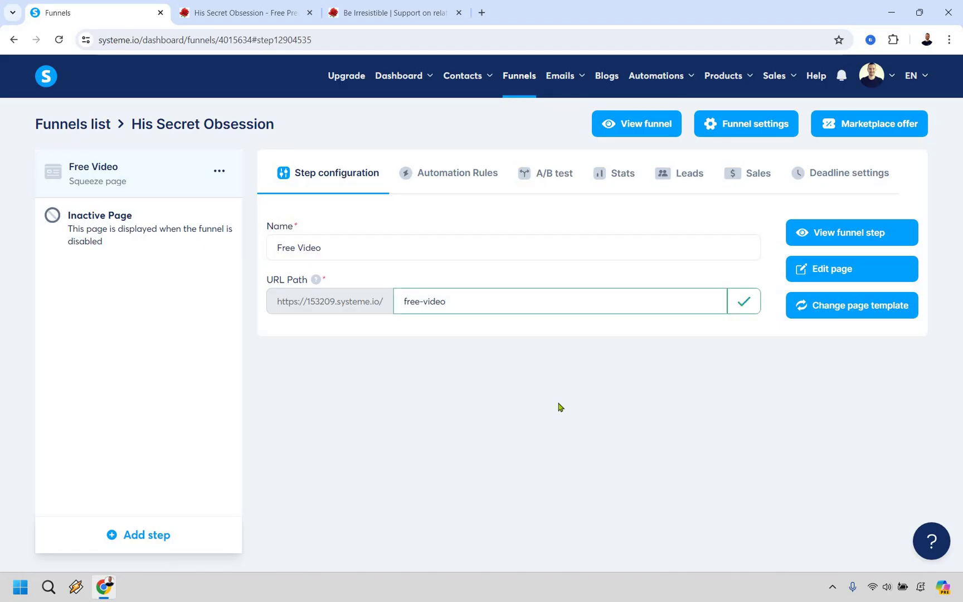
left_click(843, 277)
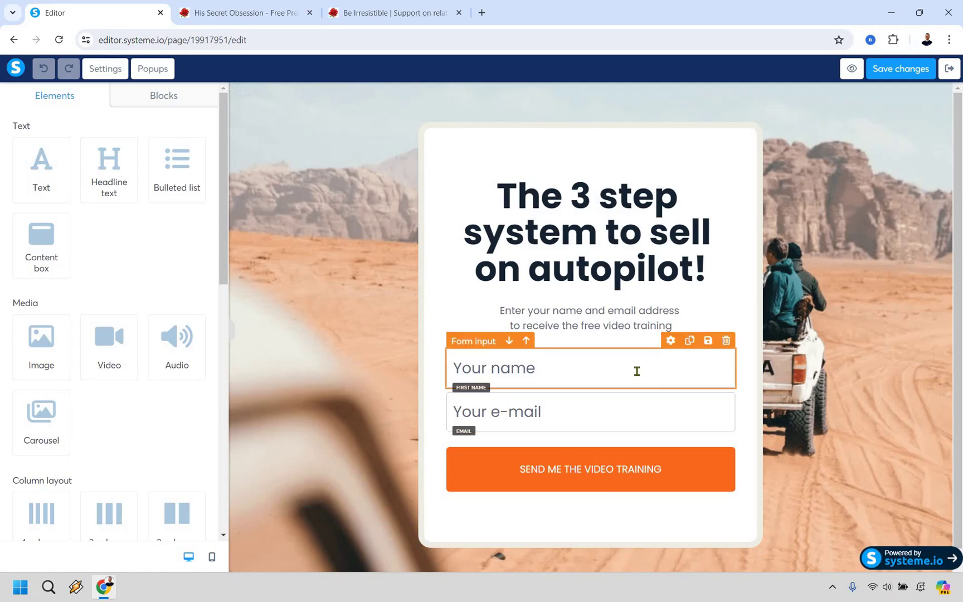
Delete the name field, duplicate the intro text above the headline, and give it bottom margin 10
left_click(726, 341)
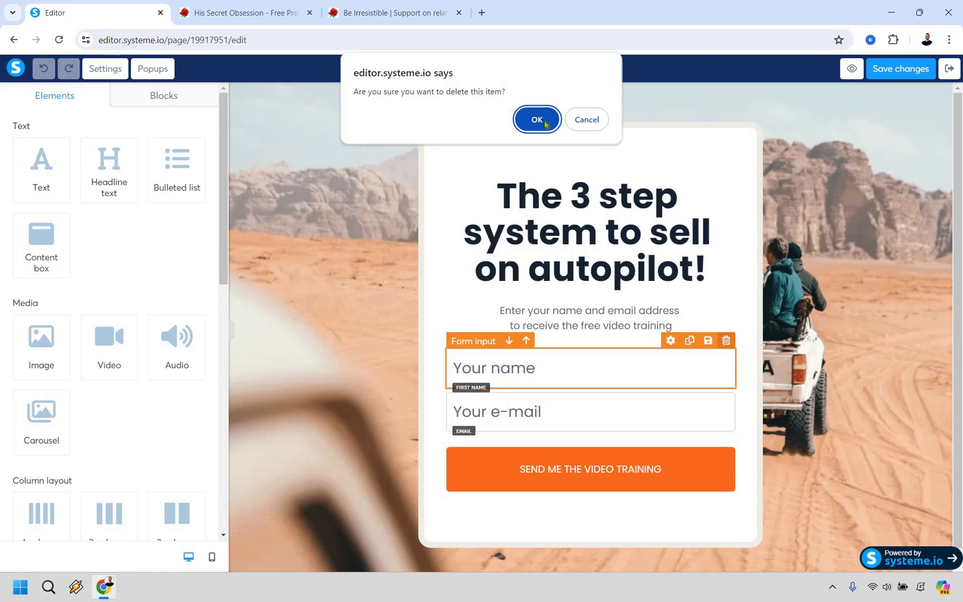
key("Return")
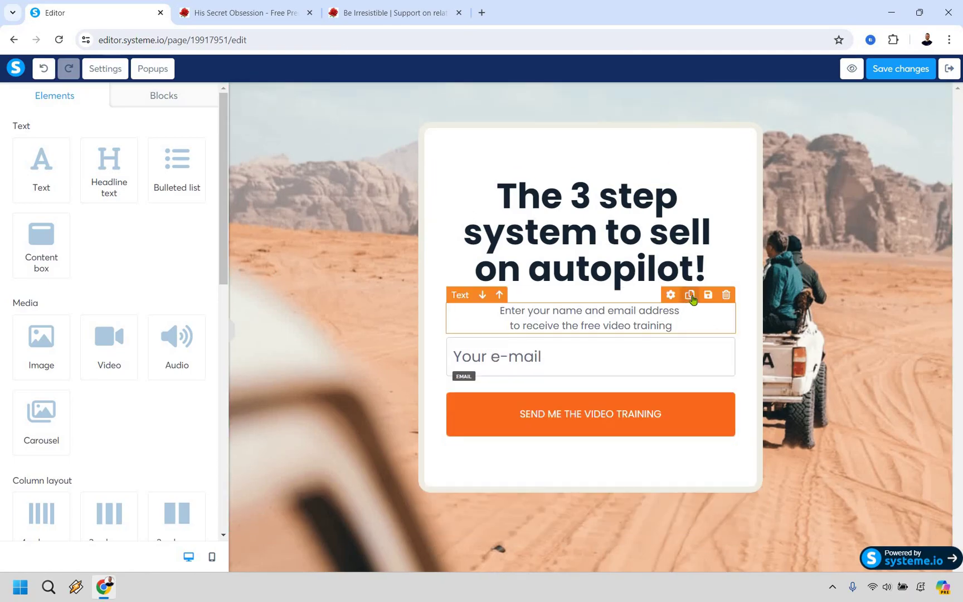
left_click(689, 295)
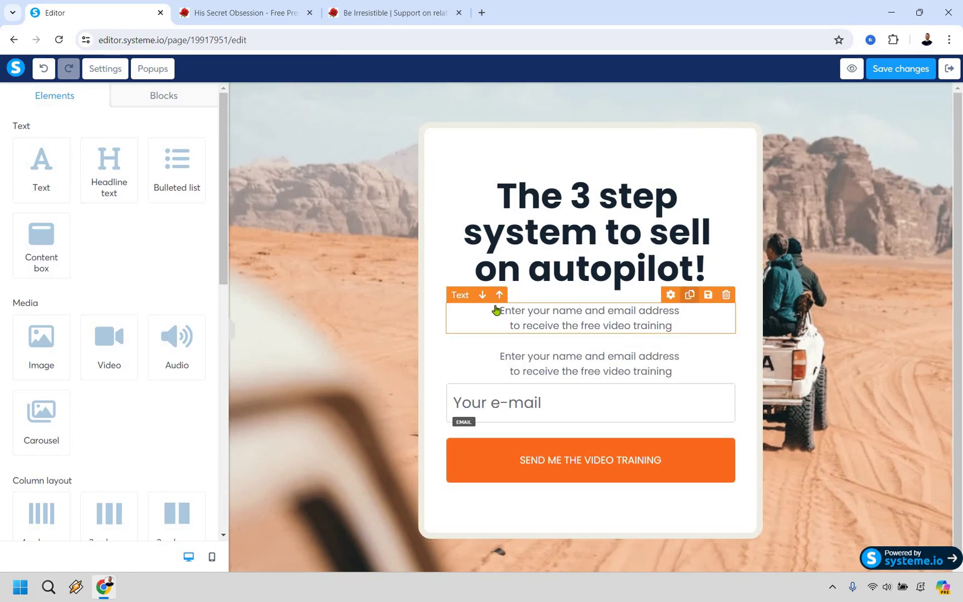
left_click(555, 313)
left_click(669, 295)
scroll(45, 291, "down", 3)
scroll(44, 292, "down", 3)
left_click_drag(32, 279, 2, 282)
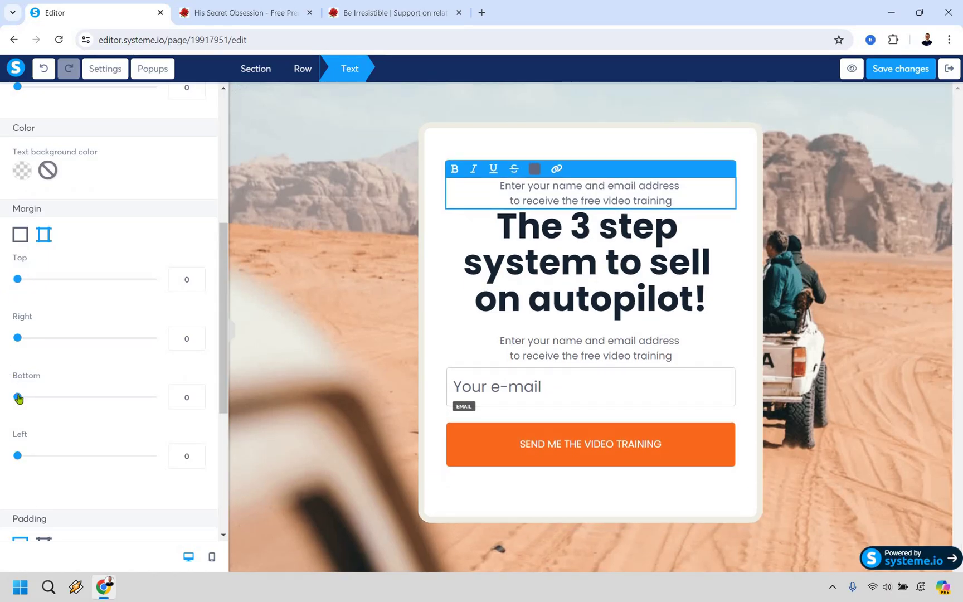
left_click(24, 397)
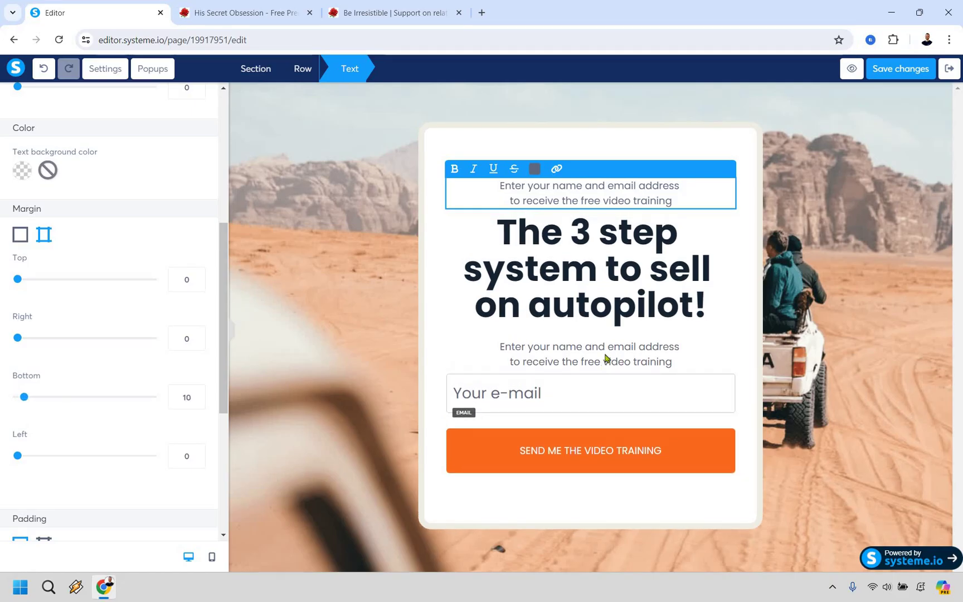
Retype the prompt as 'Enter your best email below to see the video:' and the top line as '[Free Video Reveals]'
triple_click(634, 359)
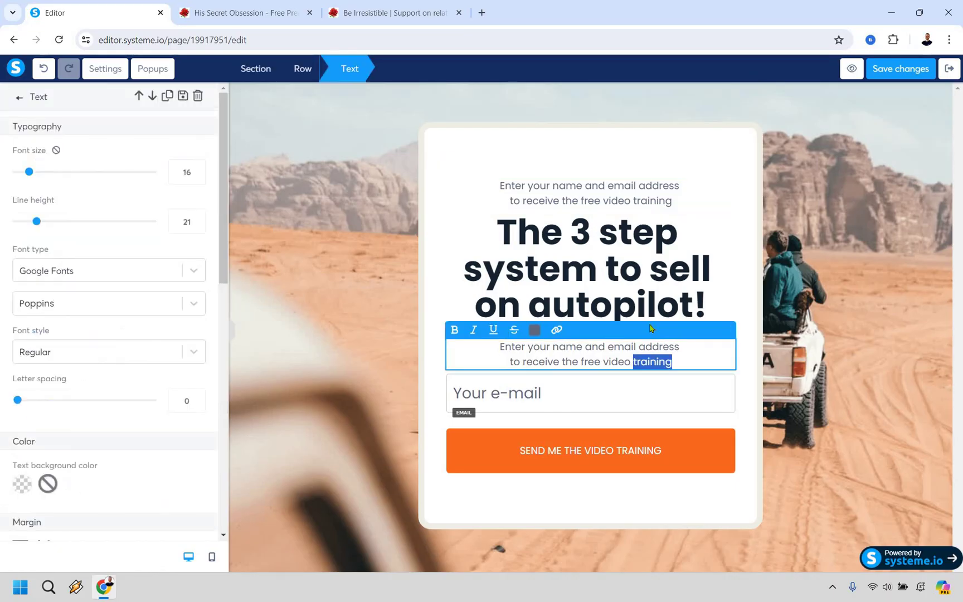
key("ctrl+a")
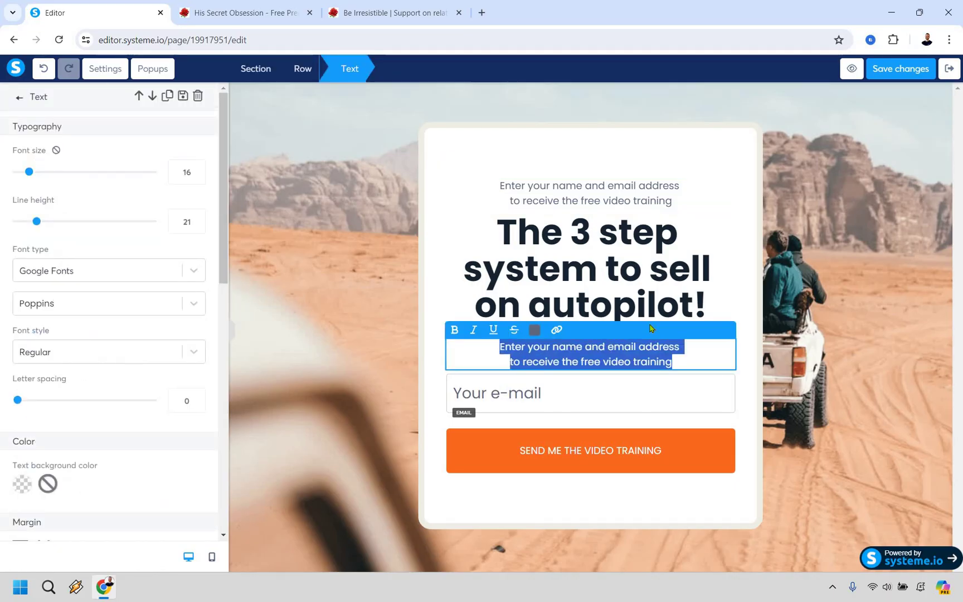
type("Enter")
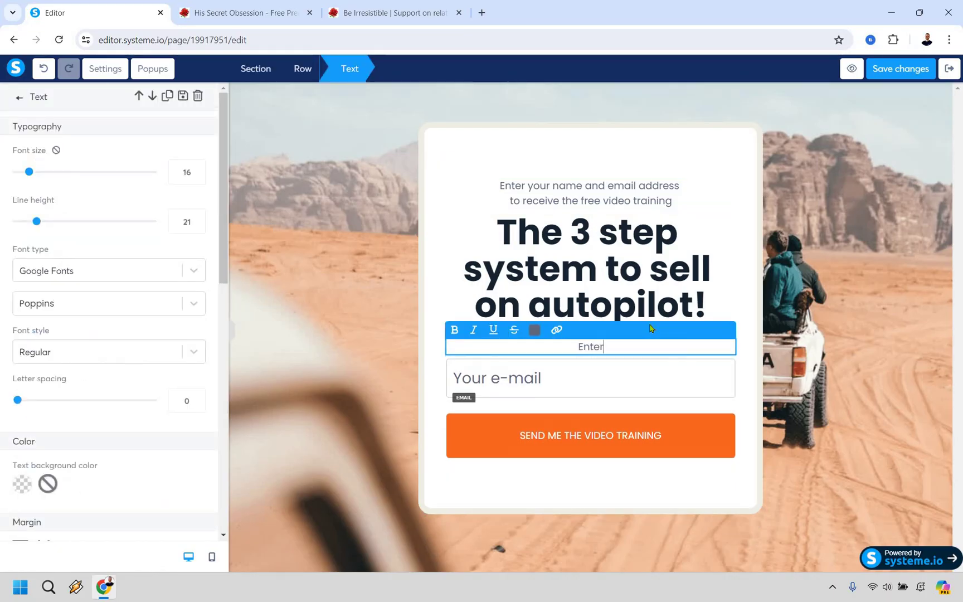
type(" your best em")
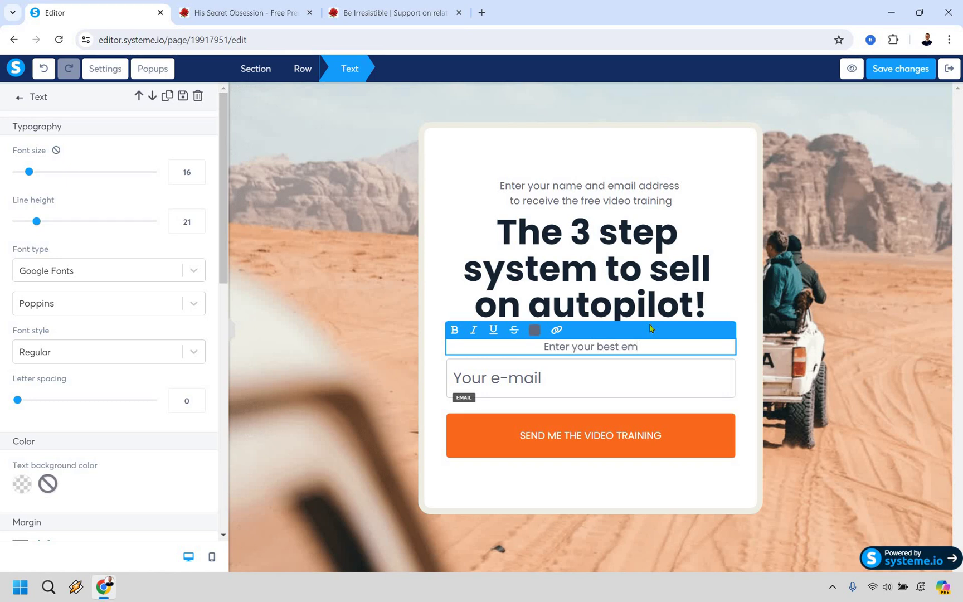
type("ail below to s")
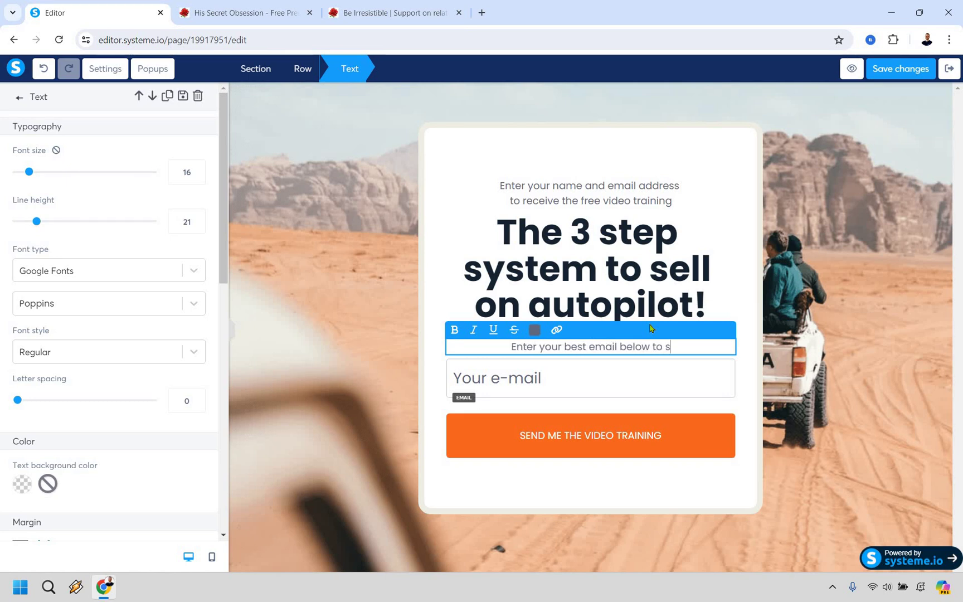
type("ee the video:")
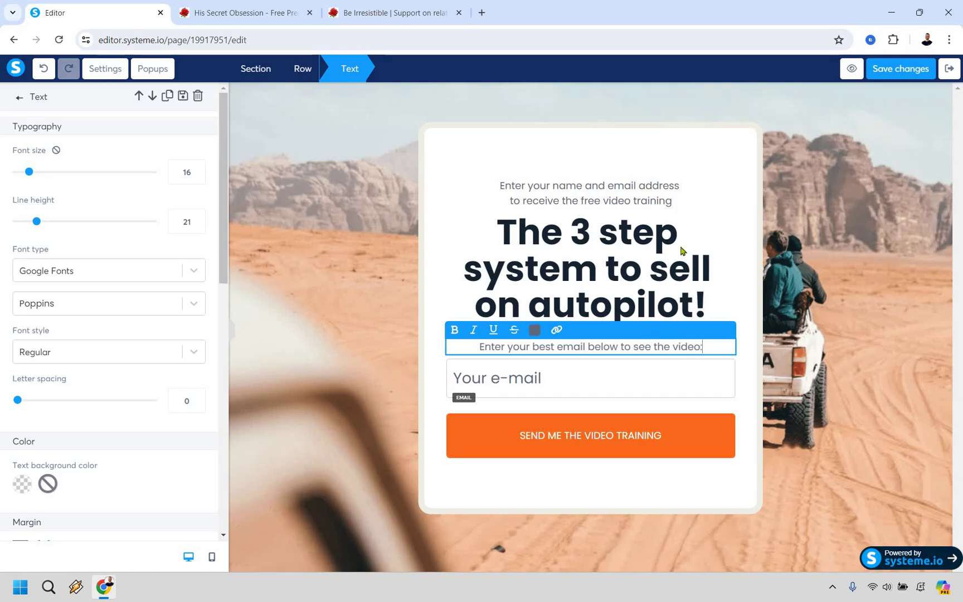
triple_click(646, 194)
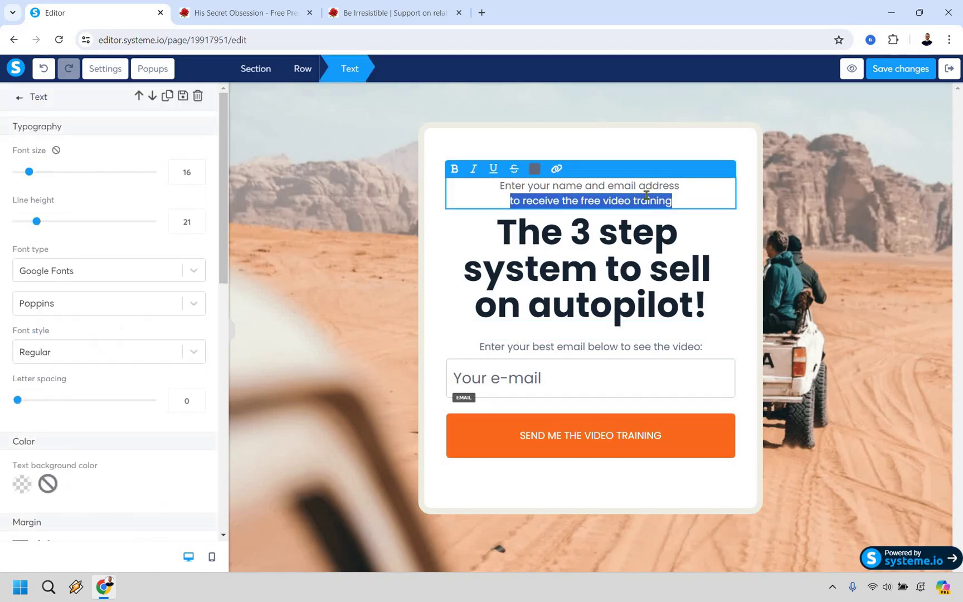
key("ctrl+a")
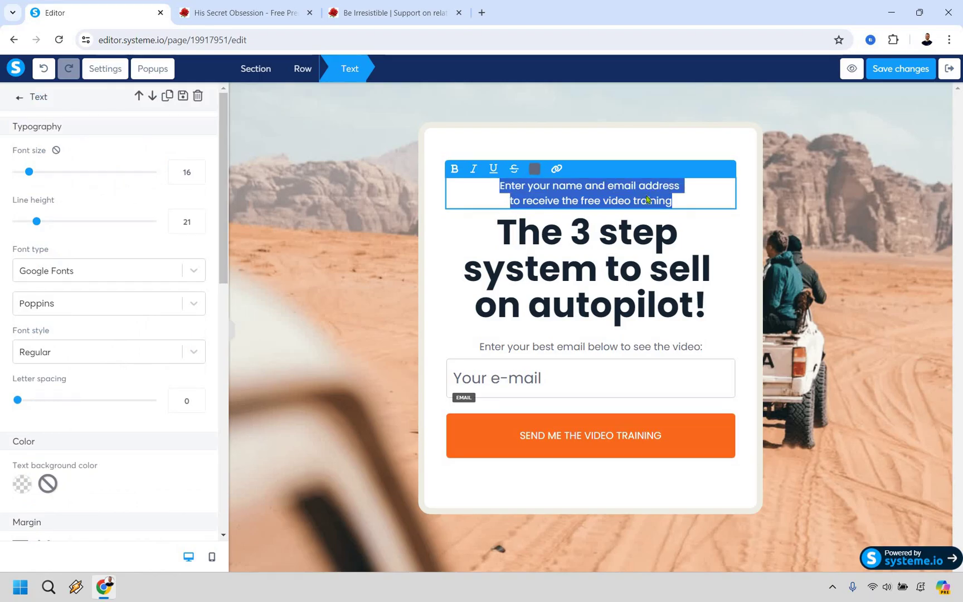
type("[Free Vid")
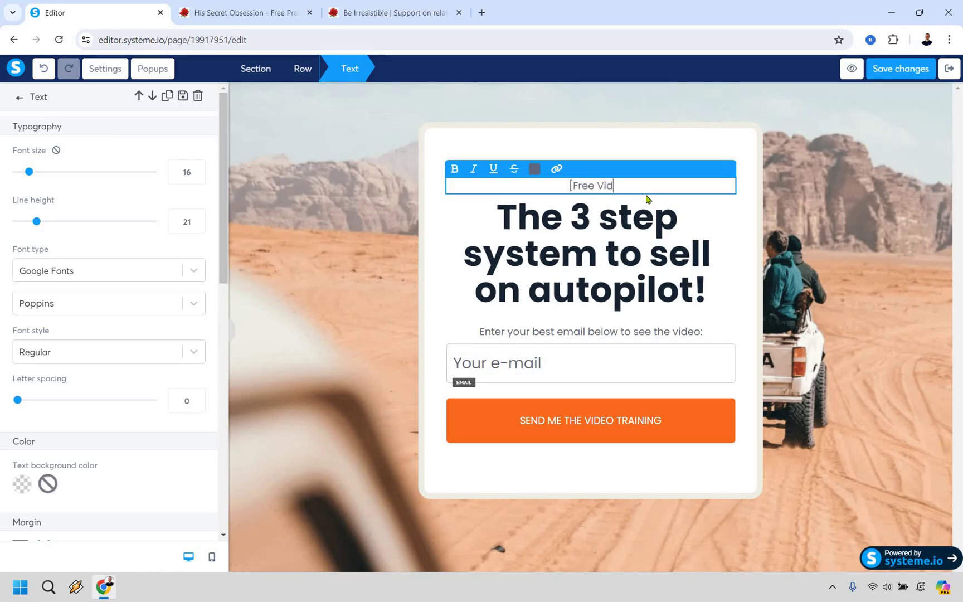
type("eo Reveals]")
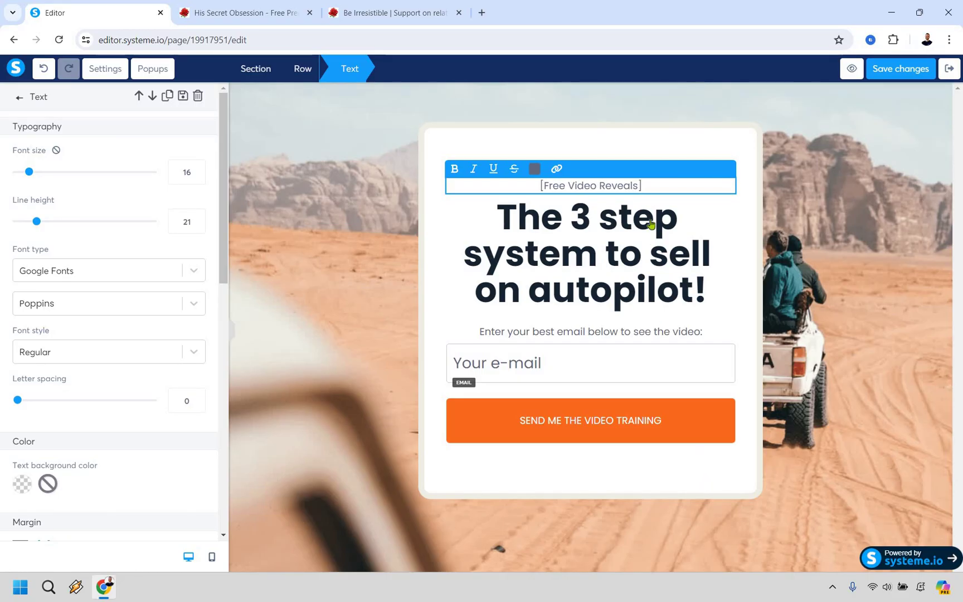
key("Escape")
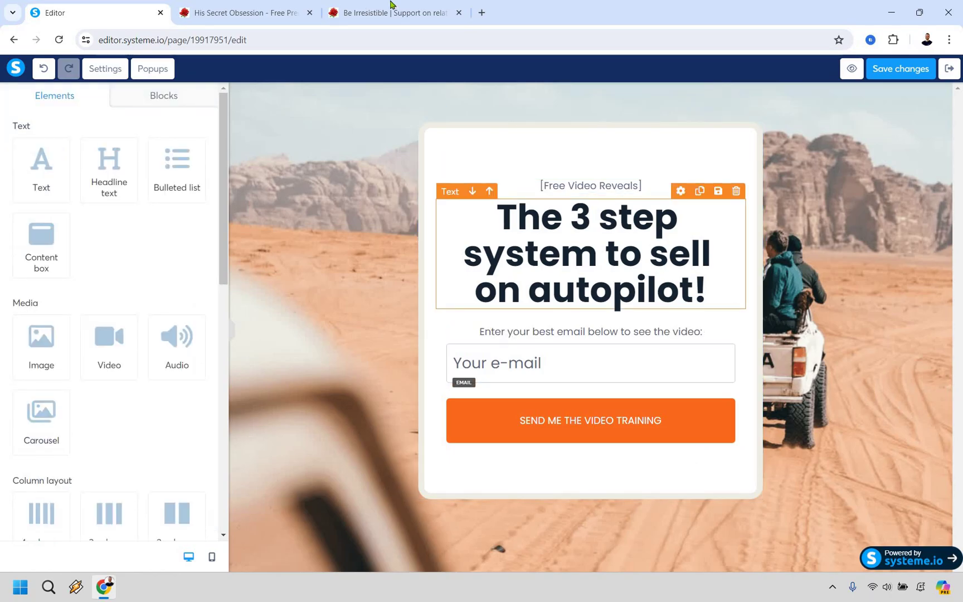
Open the affiliate site's Image & Video Ads > High Converting Banners page and browse the banners
key("ctrl+3")
scroll(482, 156, "up", 6)
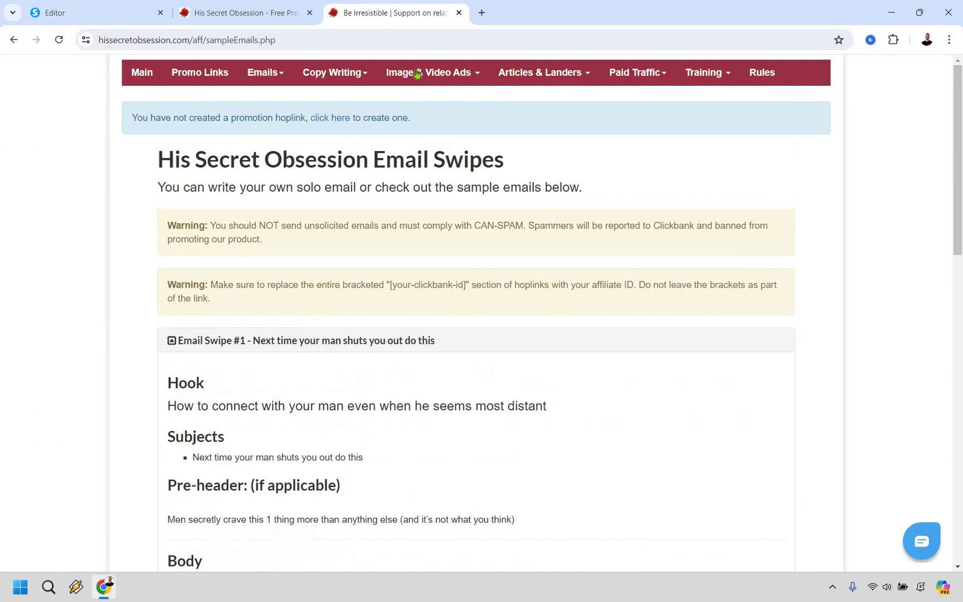
left_click(426, 79)
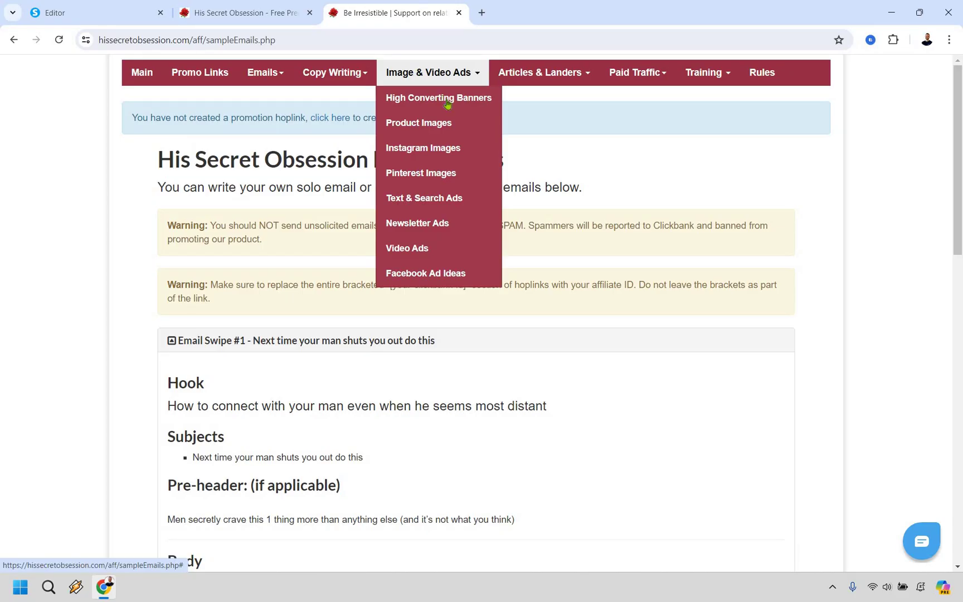
left_click(447, 101)
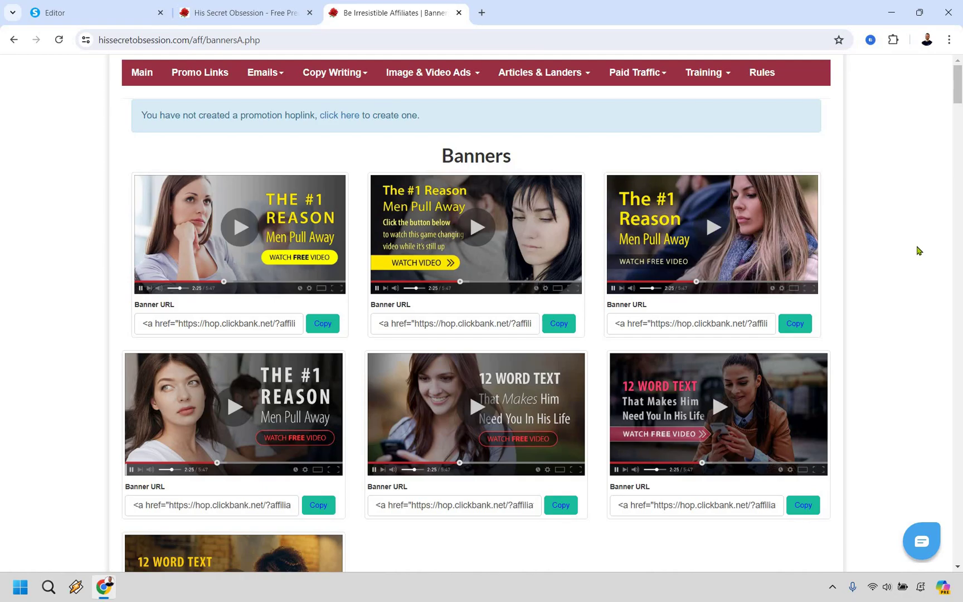
scroll(918, 251, "down", 3)
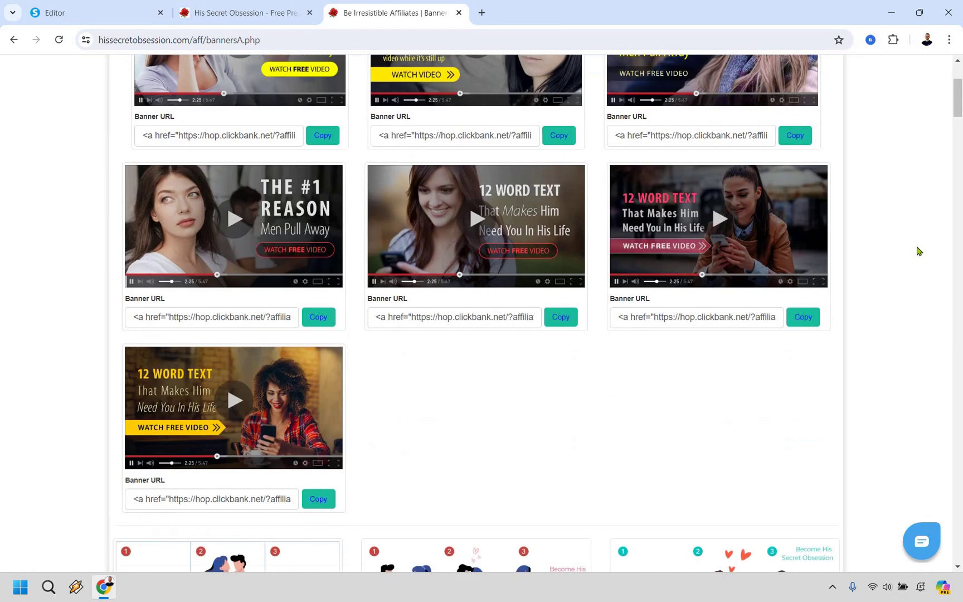
scroll(916, 251, "up", 3)
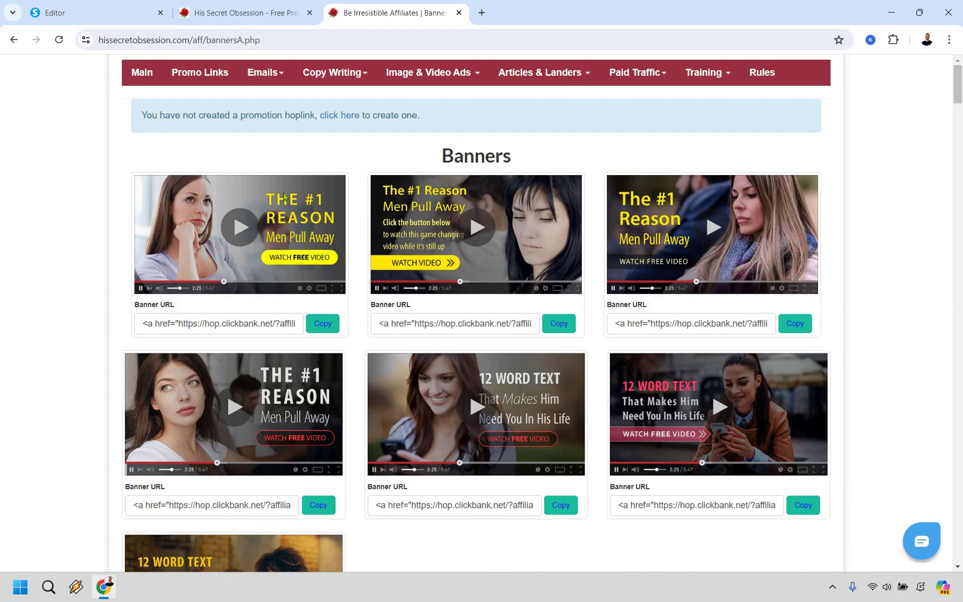
Replace the squeeze page headline with 'The #1 Reason Men Pull Away'
key("ctrl+1")
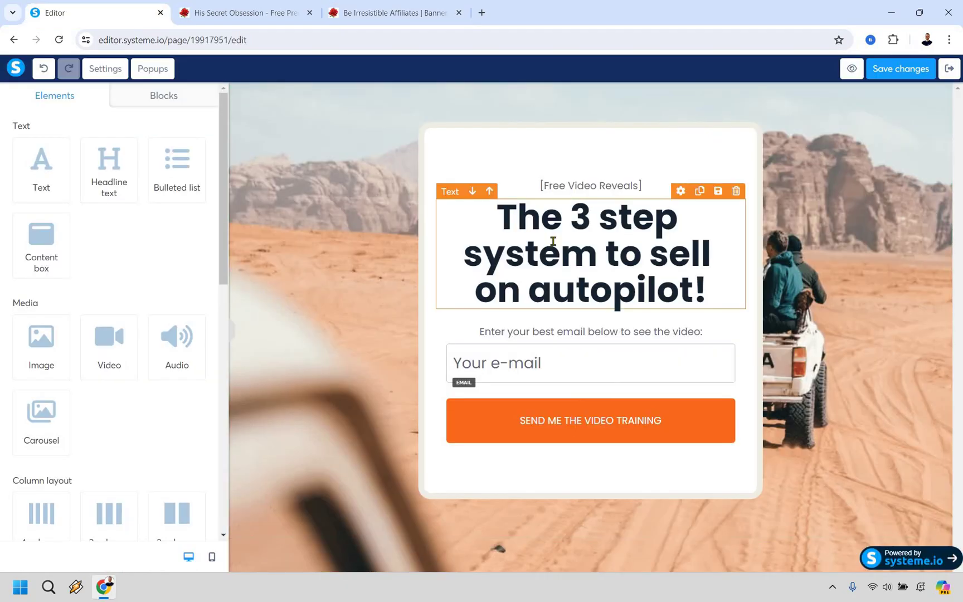
triple_click(552, 241)
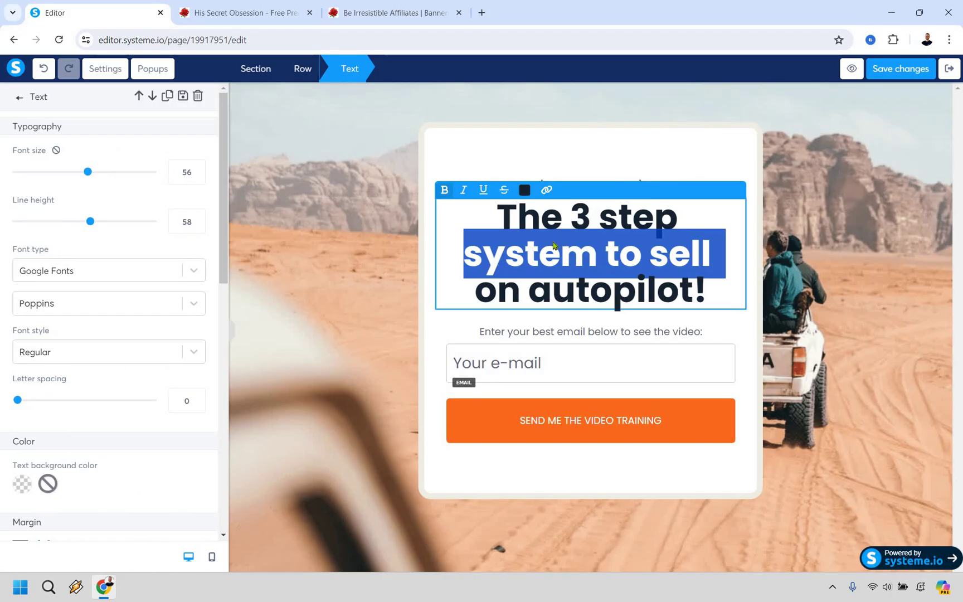
key("ctrl+a")
type("The #1")
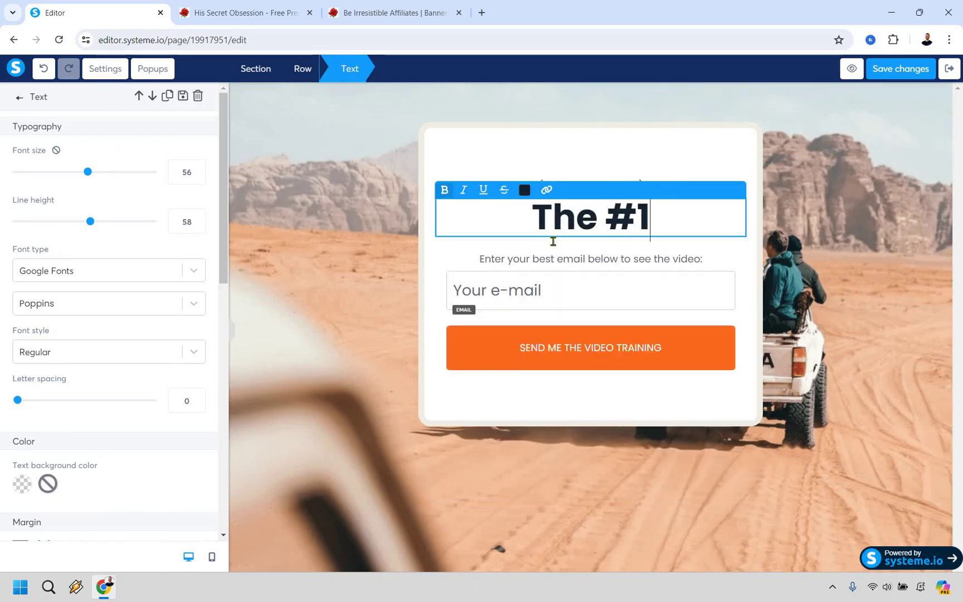
type(" Reason Men ")
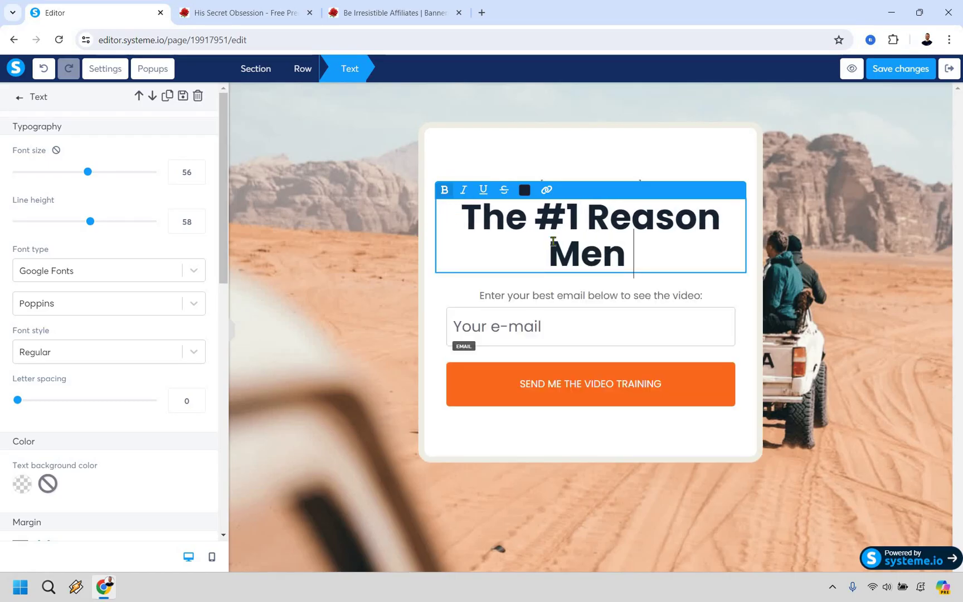
type("Pull Away")
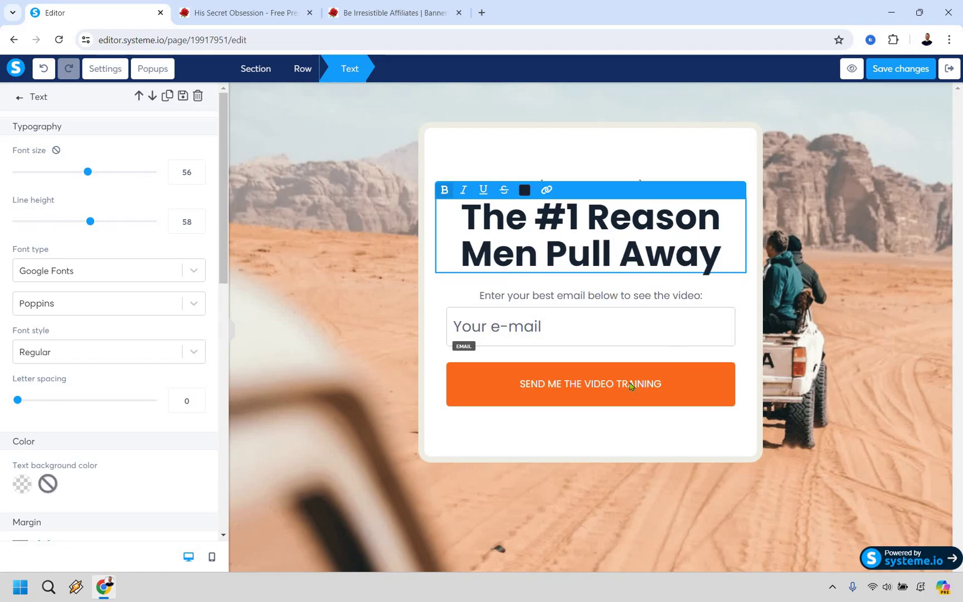
Change the send button's text to 'Watch Video Instantly'
left_click(629, 387)
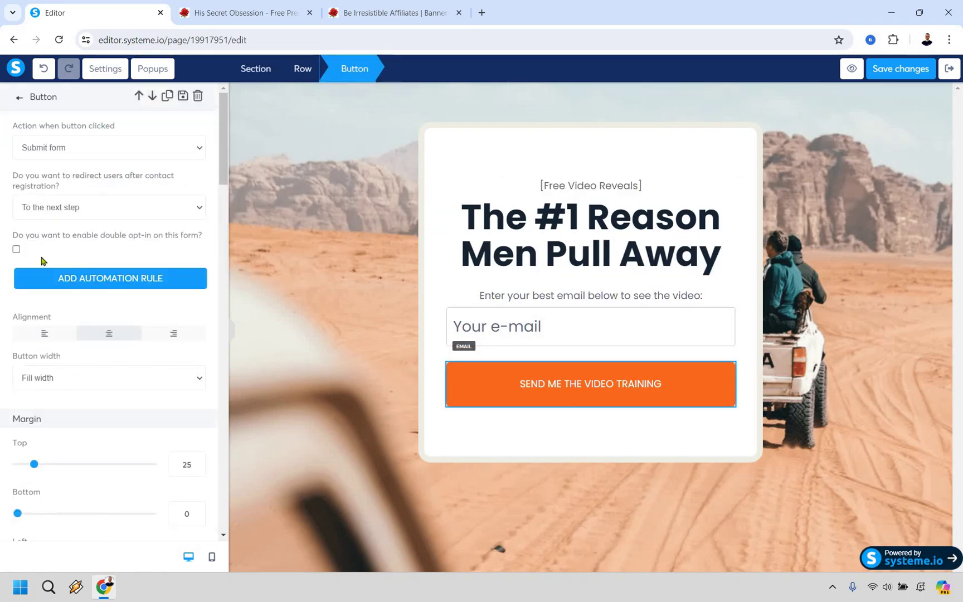
scroll(106, 329, "down", 1)
scroll(106, 329, "down", 6)
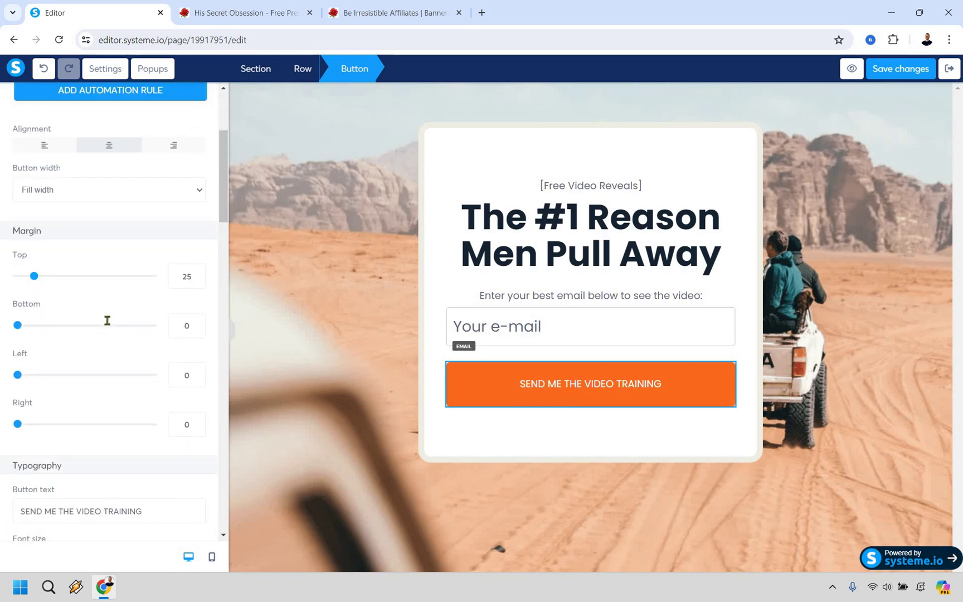
triple_click(108, 322)
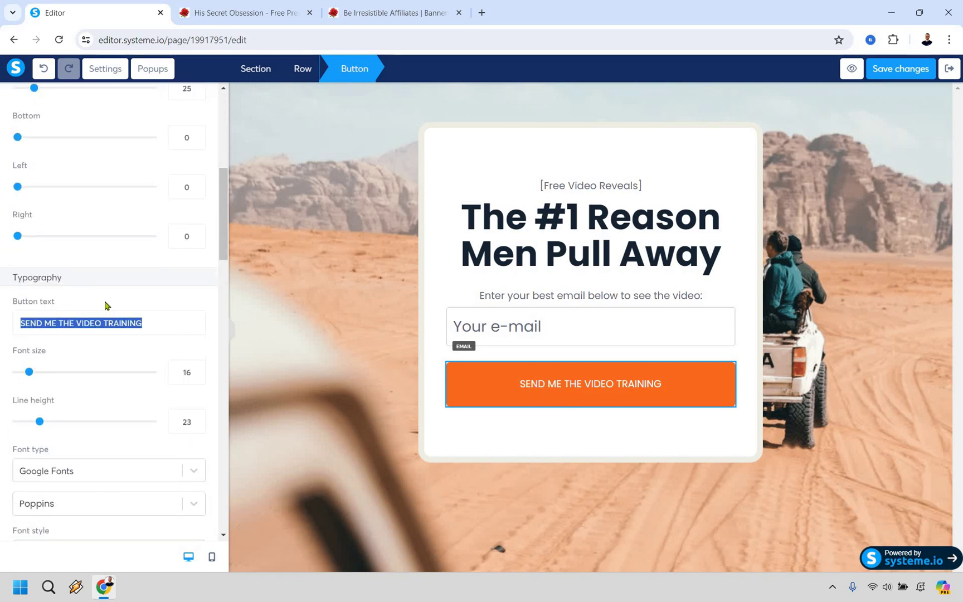
type("Watch Video Instantly")
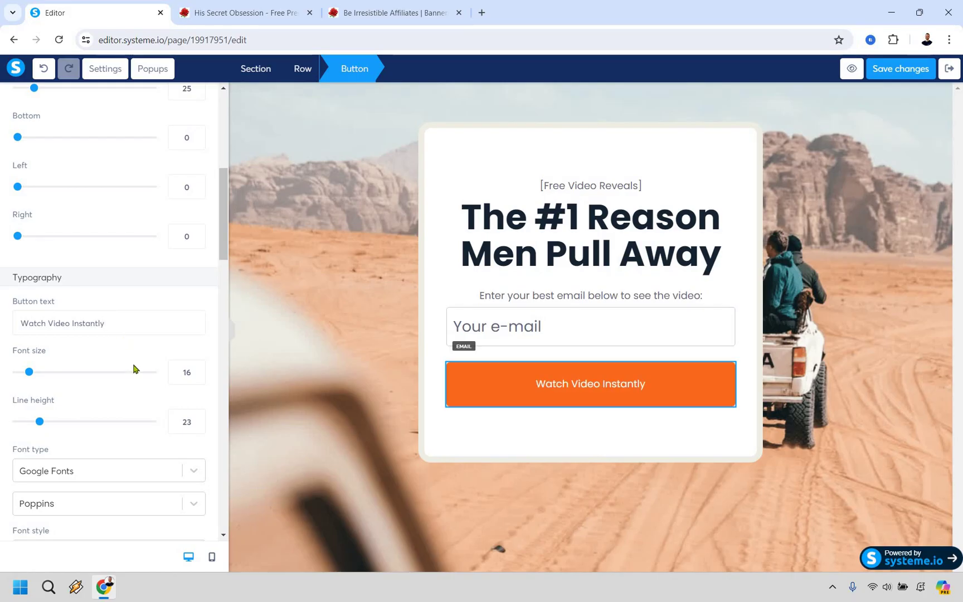
scroll(134, 369, "up", 7)
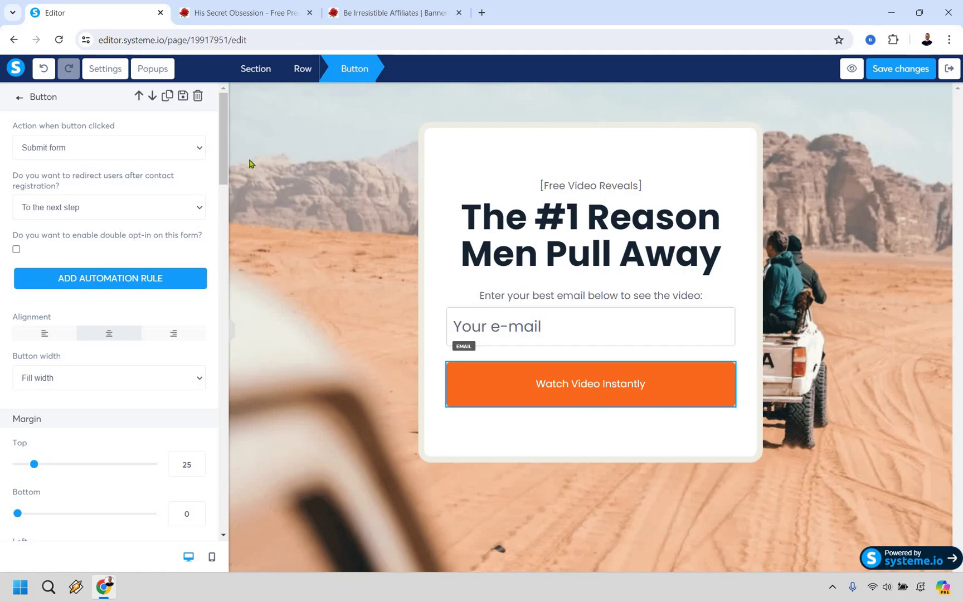
Set the post-registration redirect to 'To a custom URL' and copy the affiliate site's address
left_click(124, 212)
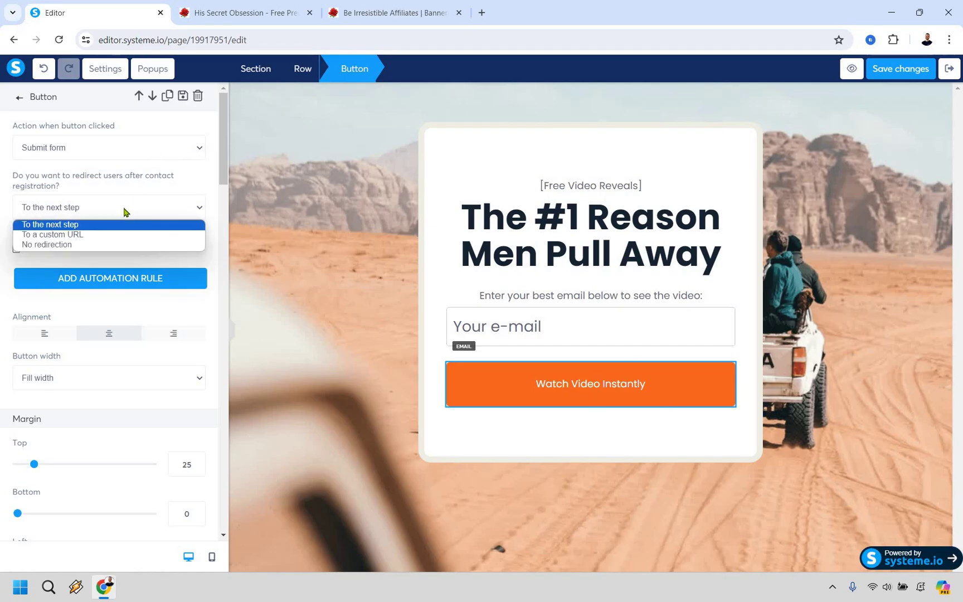
left_click(108, 235)
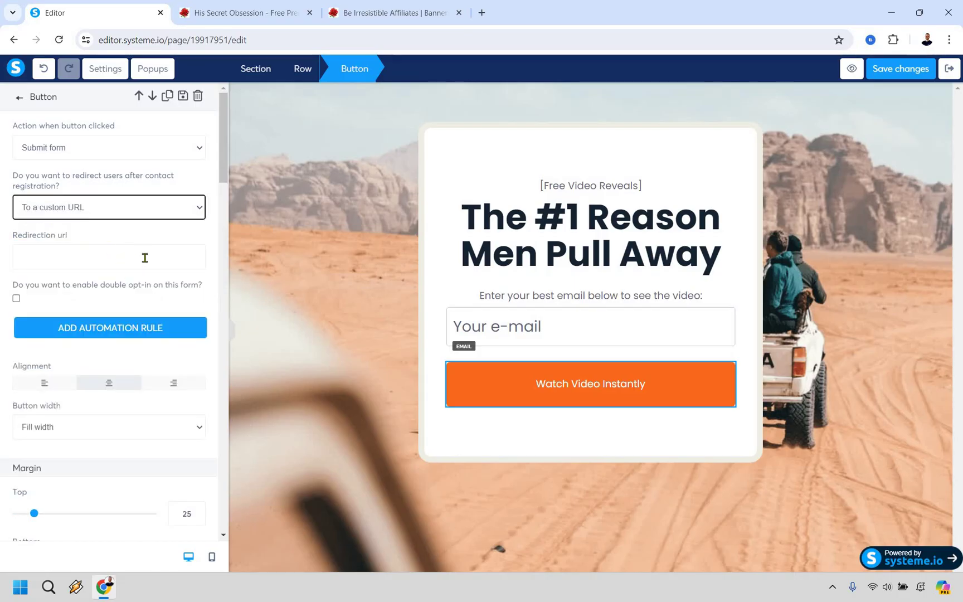
left_click(234, 12)
left_click(170, 41)
key("ctrl+c")
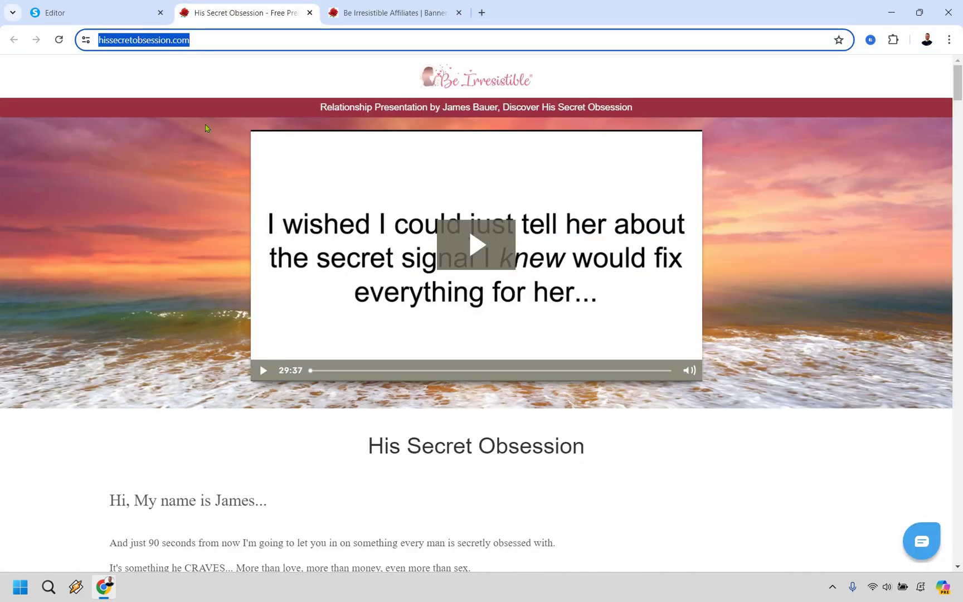
key("shift+F10")
key("Down")
key("Down")
key("Down")
key("Down")
key("Return")
left_click(101, 7)
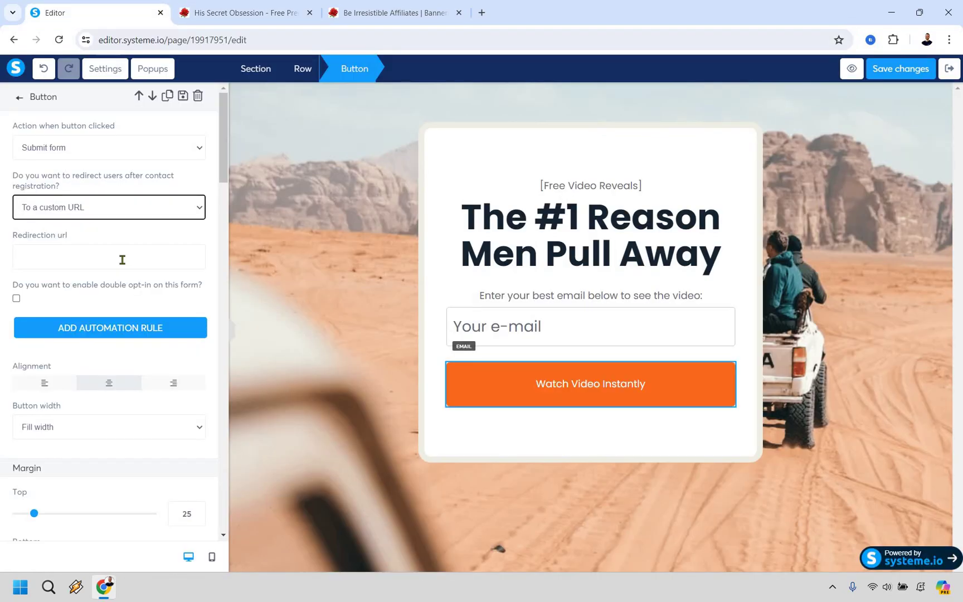
left_click(122, 260)
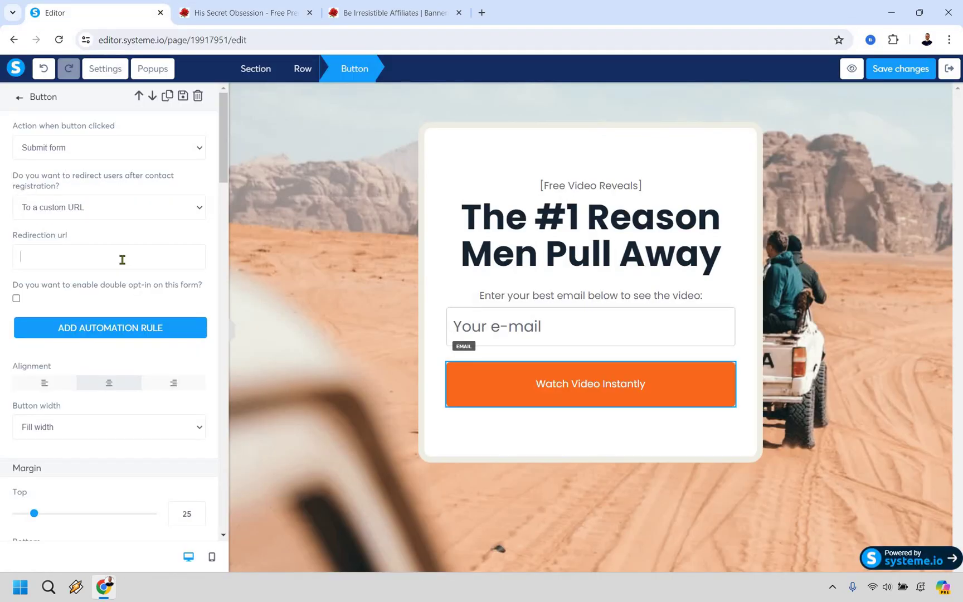
key("ctrl+v")
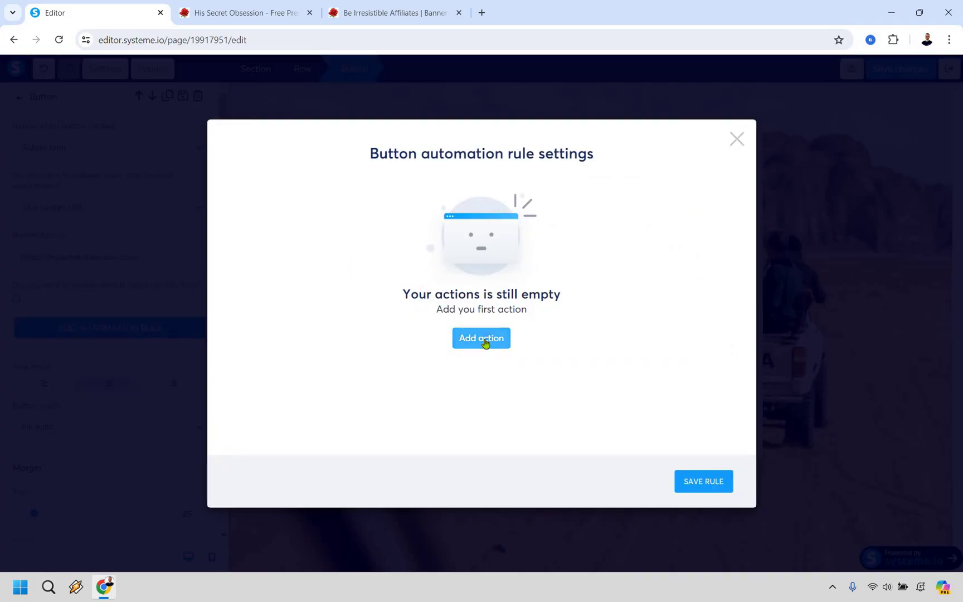
Add a 'Subscribe to campaign' action for His Secret Obsession to the button rule and save it
left_click(482, 339)
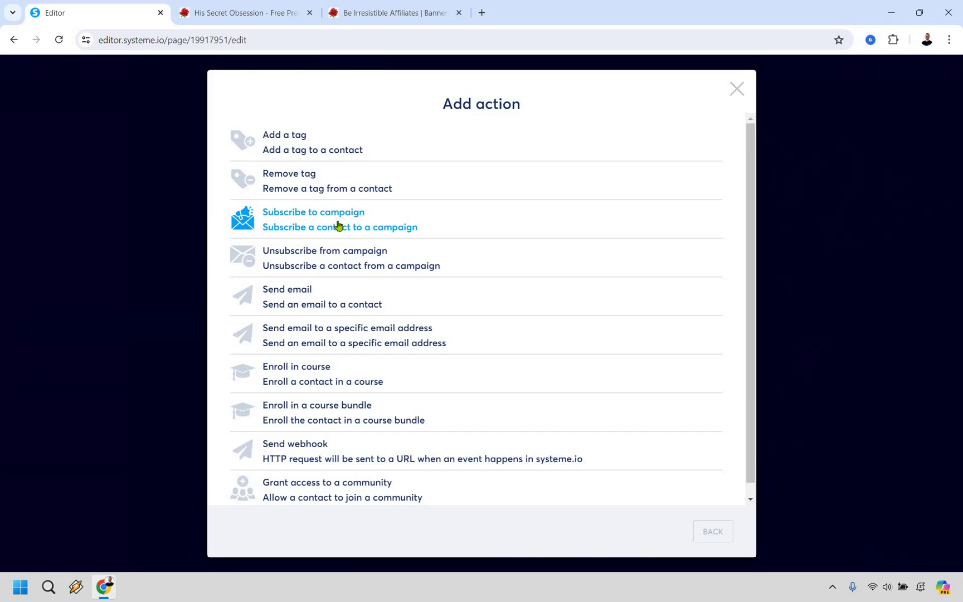
left_click(348, 236)
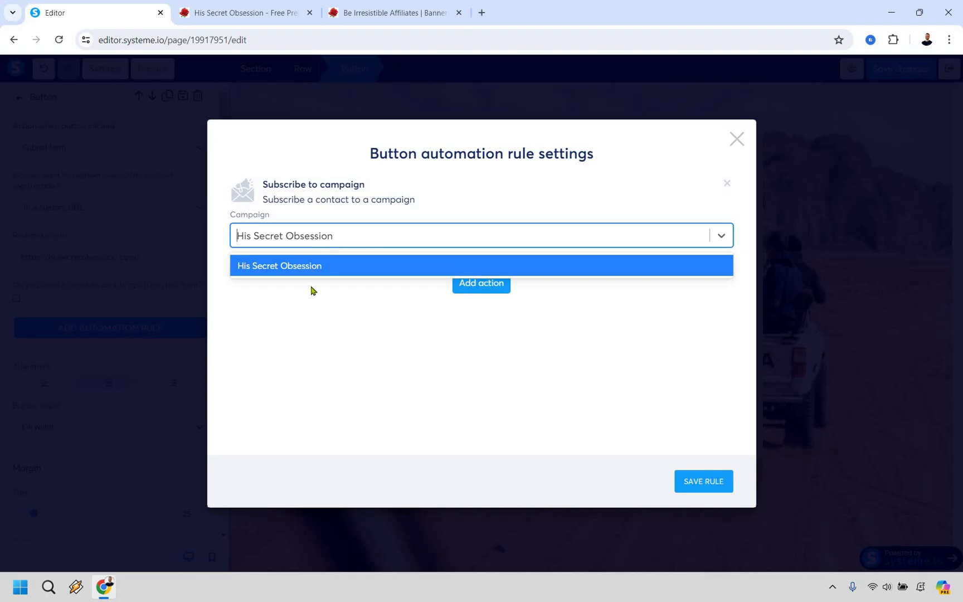
left_click(312, 310)
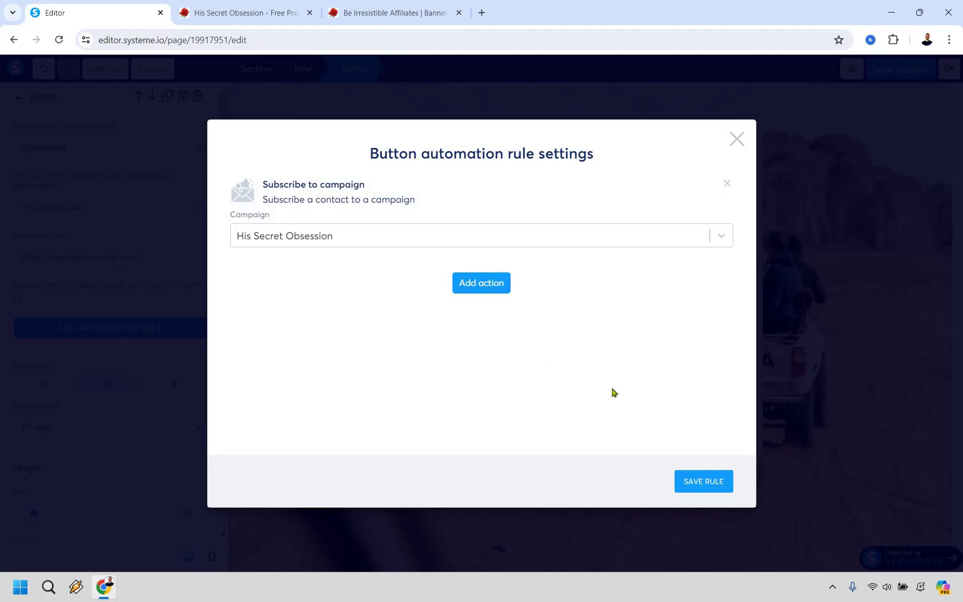
left_click(703, 481)
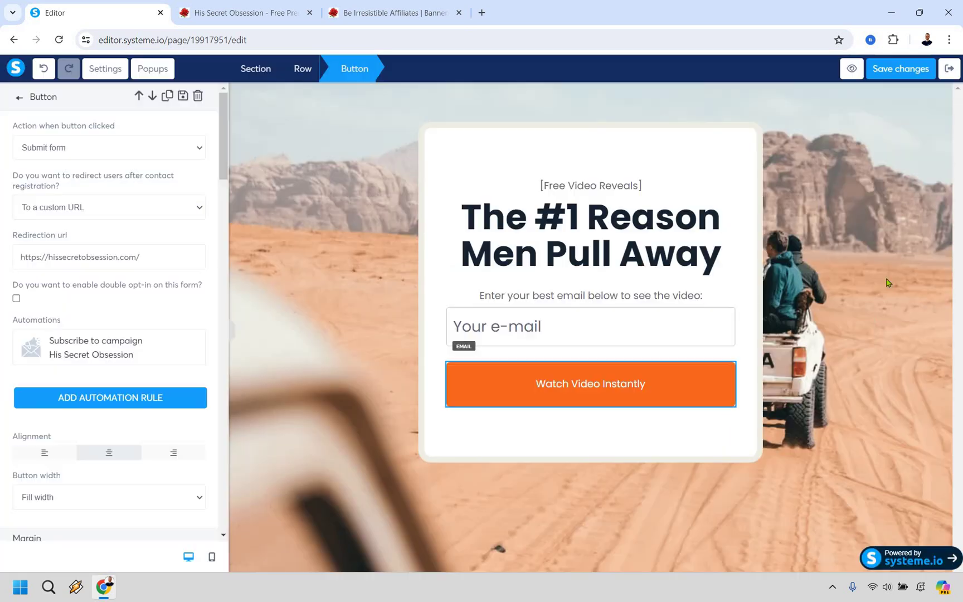
left_click(900, 72)
Save the page and upload 2.jpg as the page background image
left_click(900, 72)
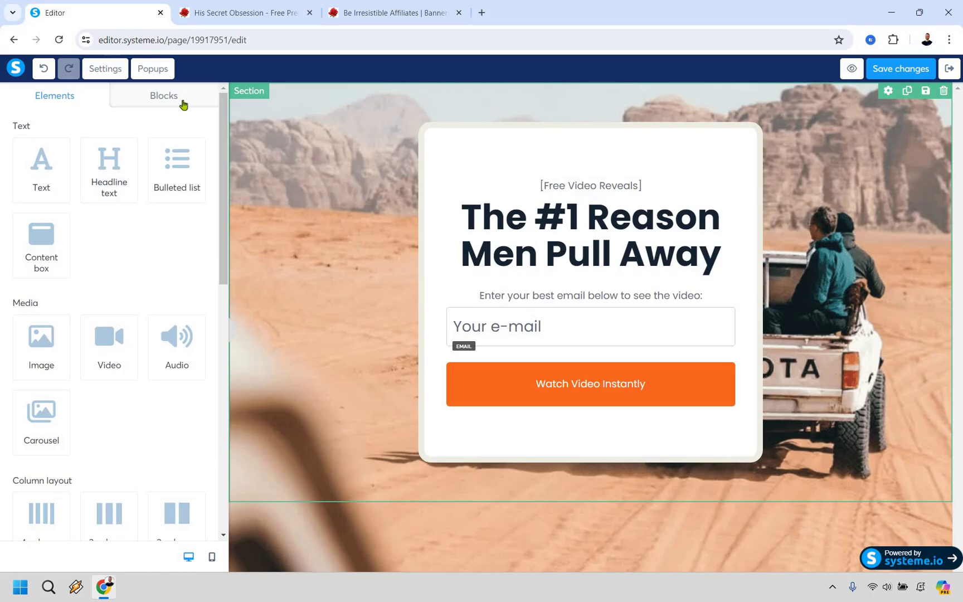
left_click(106, 69)
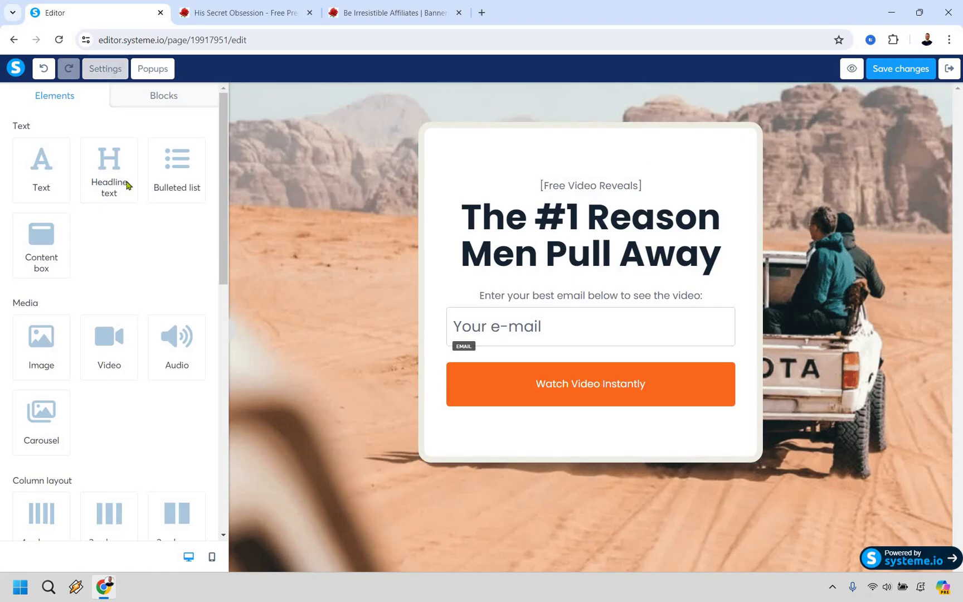
scroll(134, 240, "down", 8)
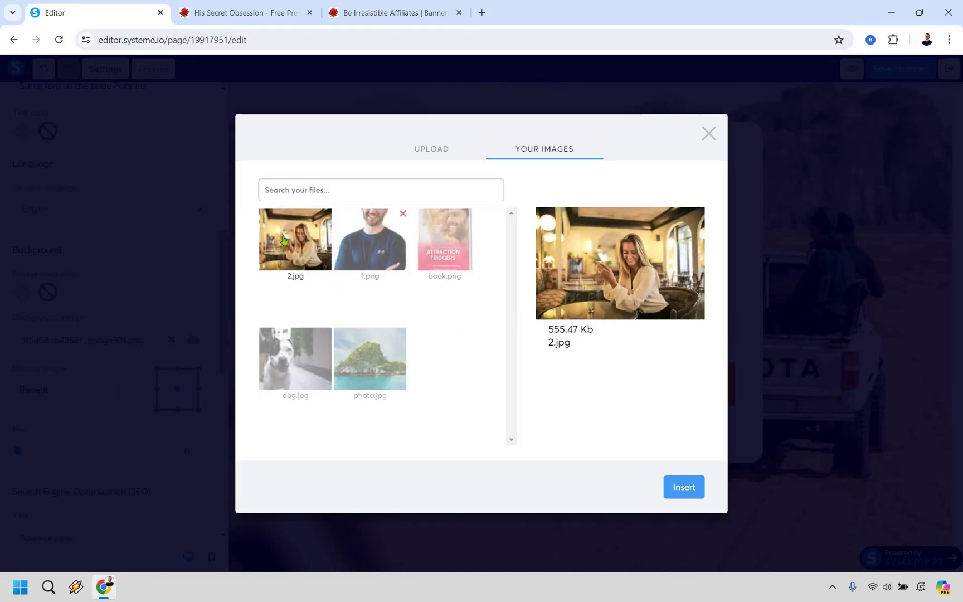
left_click(686, 486)
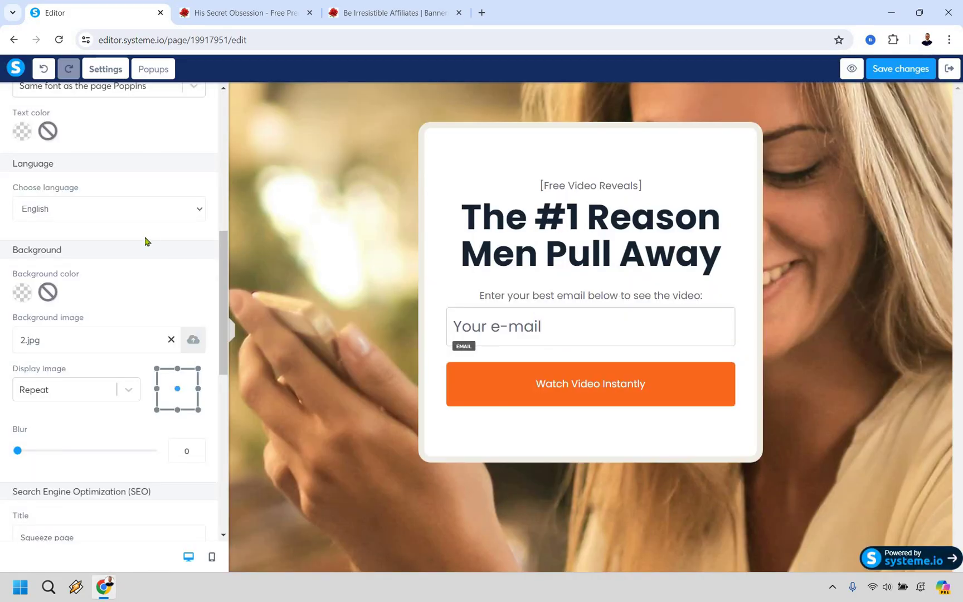
Try the background display options and settle on Fill 100% width
scroll(126, 263, "down", 1)
scroll(126, 263, "down", 2)
left_click(102, 266)
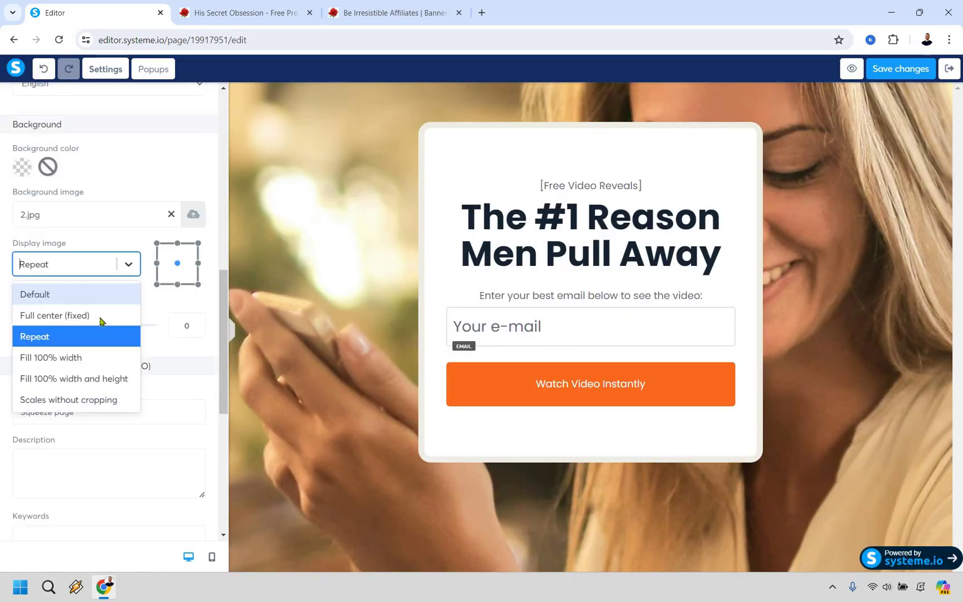
key("Return")
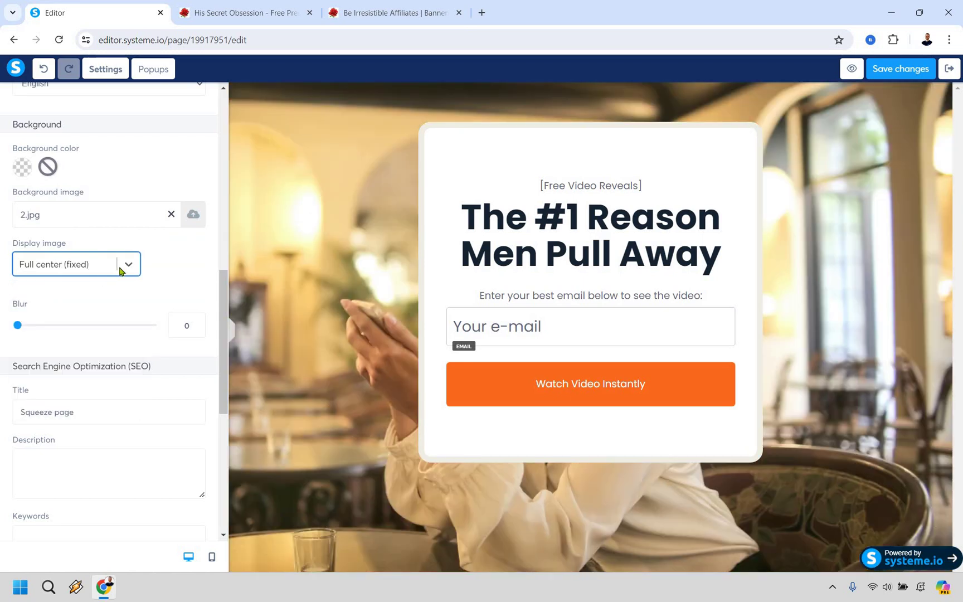
key("Down")
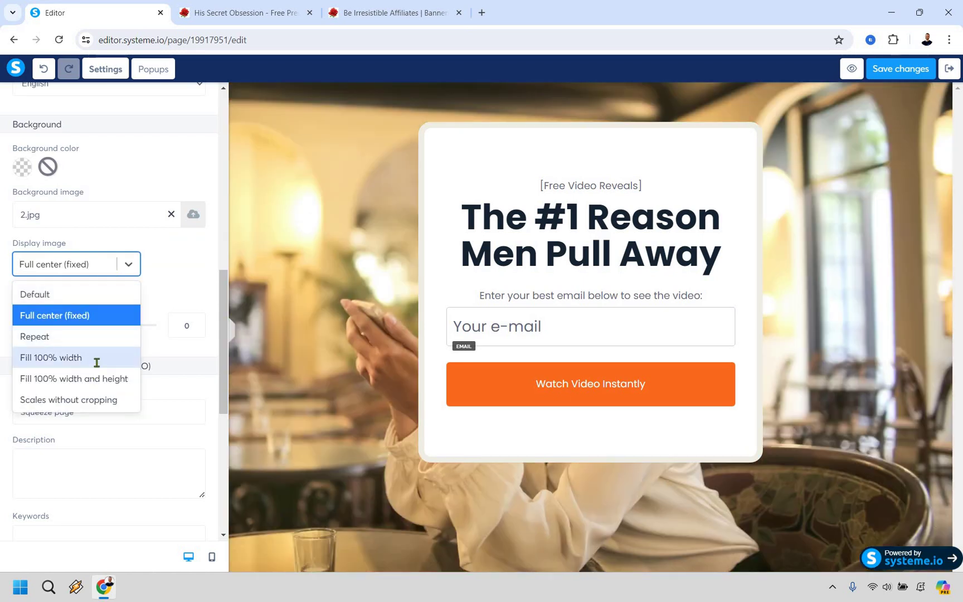
key("Down")
key("Return")
key("Down")
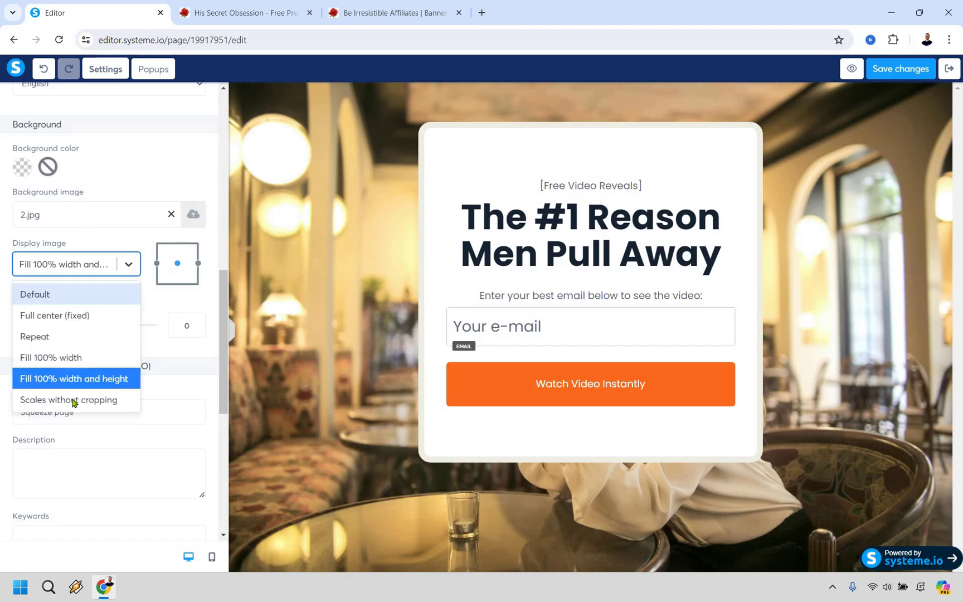
key("Down")
key("Return")
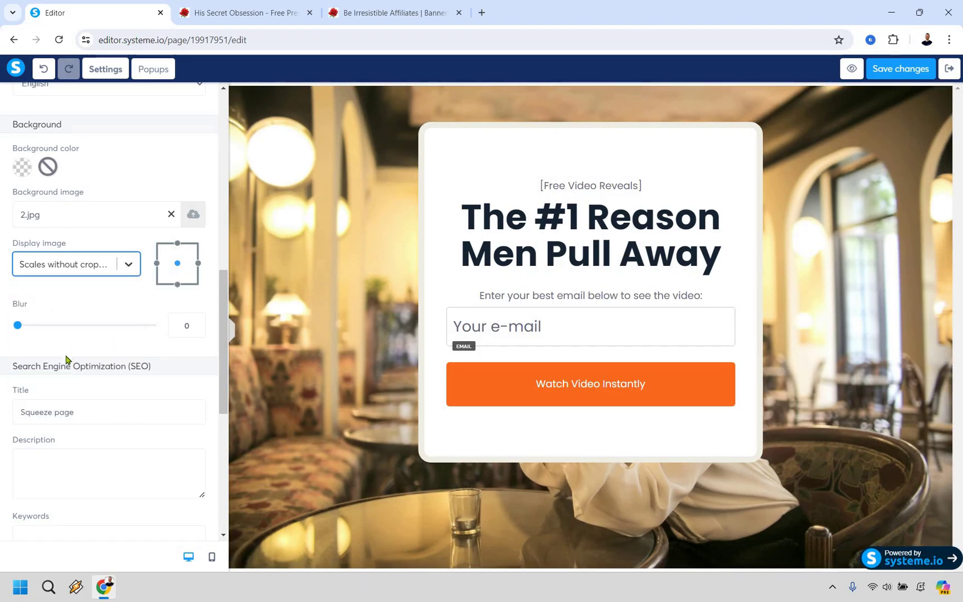
key("Down")
left_click(82, 335)
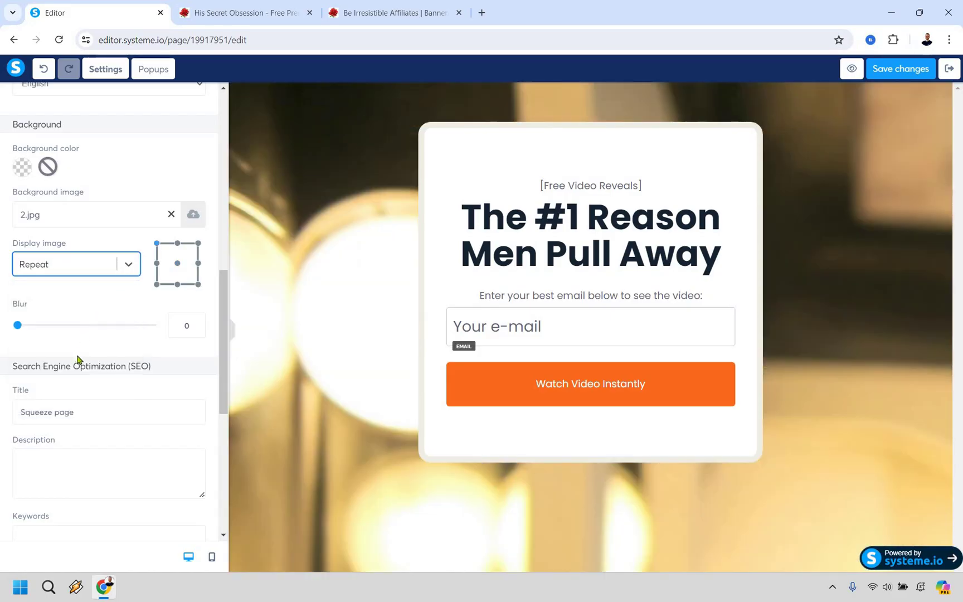
key("Down")
left_click(84, 357)
key("Down")
left_click(92, 378)
key("Down")
key("Up")
key("Return")
scroll(108, 190, "up", 3)
scroll(108, 189, "up", 1)
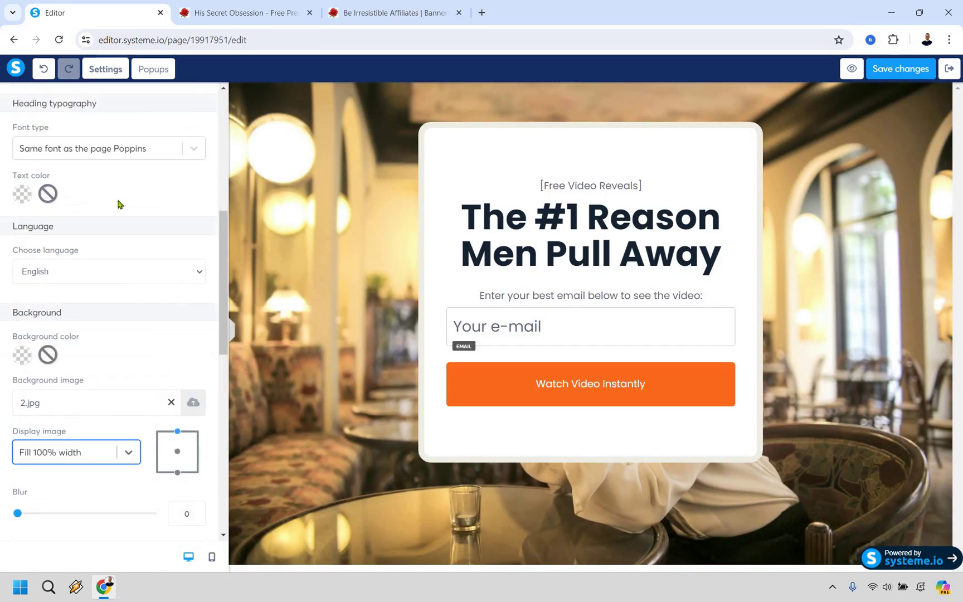
Search Pexels for 'woman texting' photos
scroll(178, 257, "up", 4)
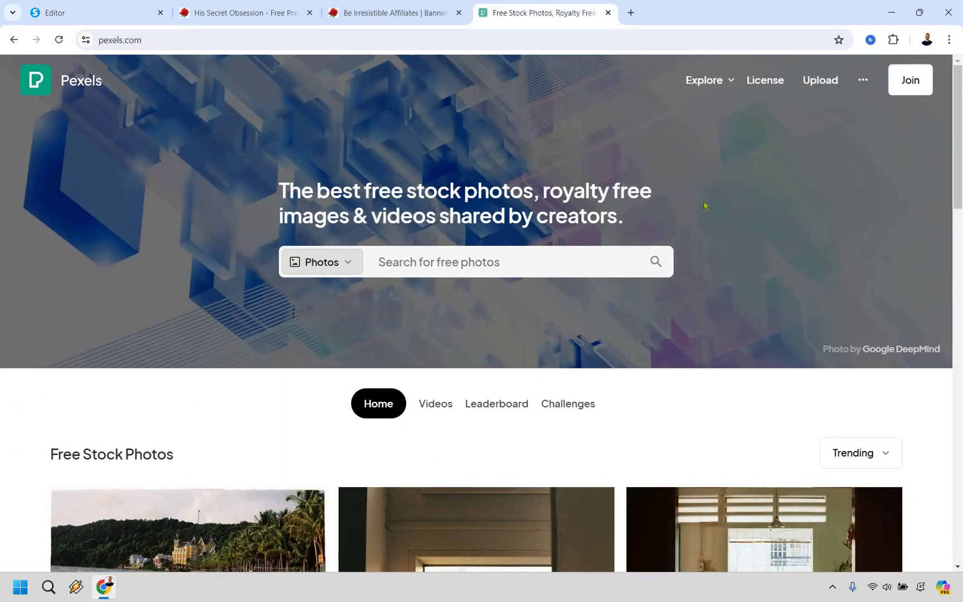
type("woman texting")
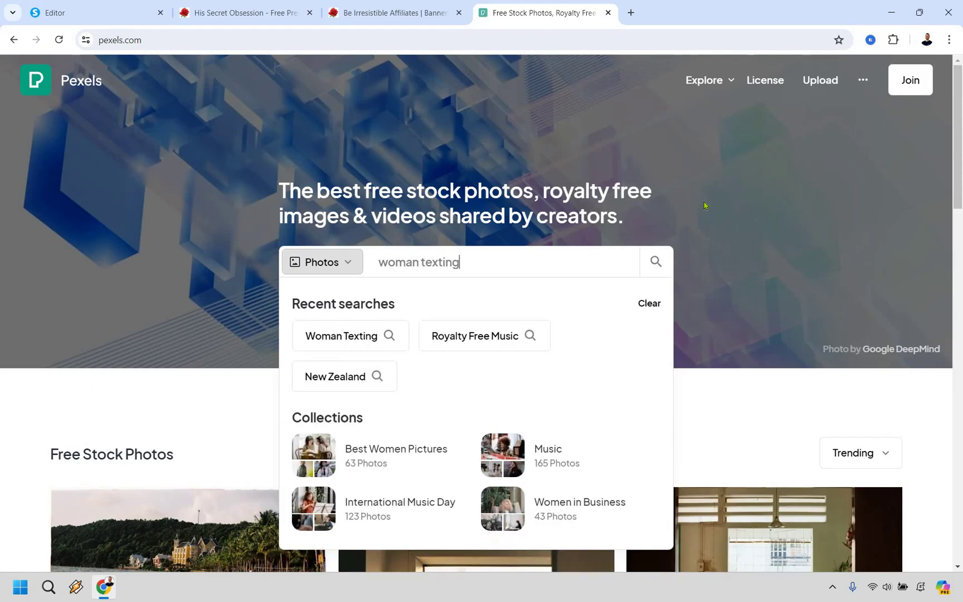
key("Return")
Download the photo of the woman drinking tea with her smartphone at Original size
scroll(851, 221, "down", 6)
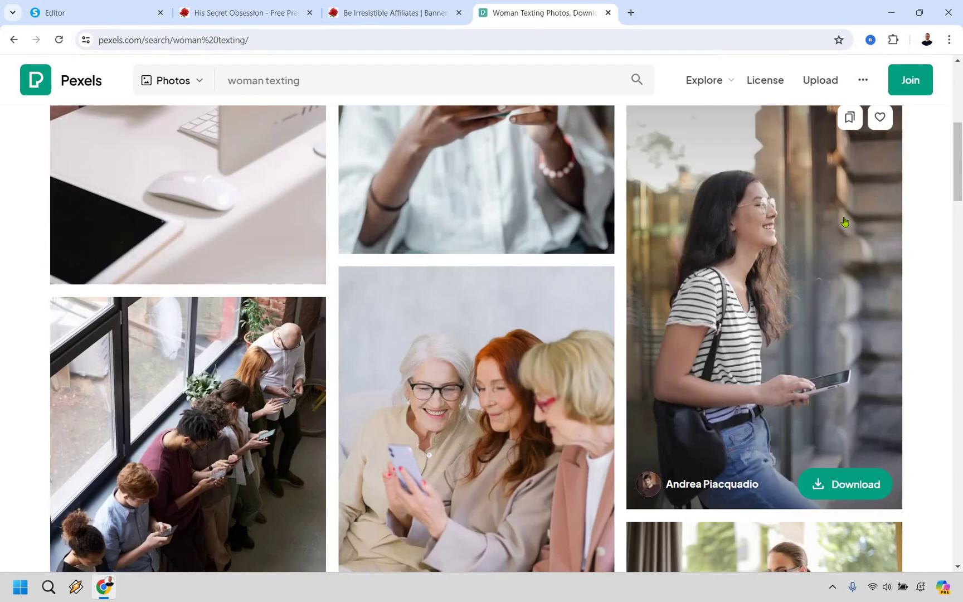
scroll(578, 249, "down", 5)
scroll(577, 249, "down", 3)
scroll(568, 234, "up", 5)
scroll(556, 208, "down", 8)
scroll(557, 210, "down", 10)
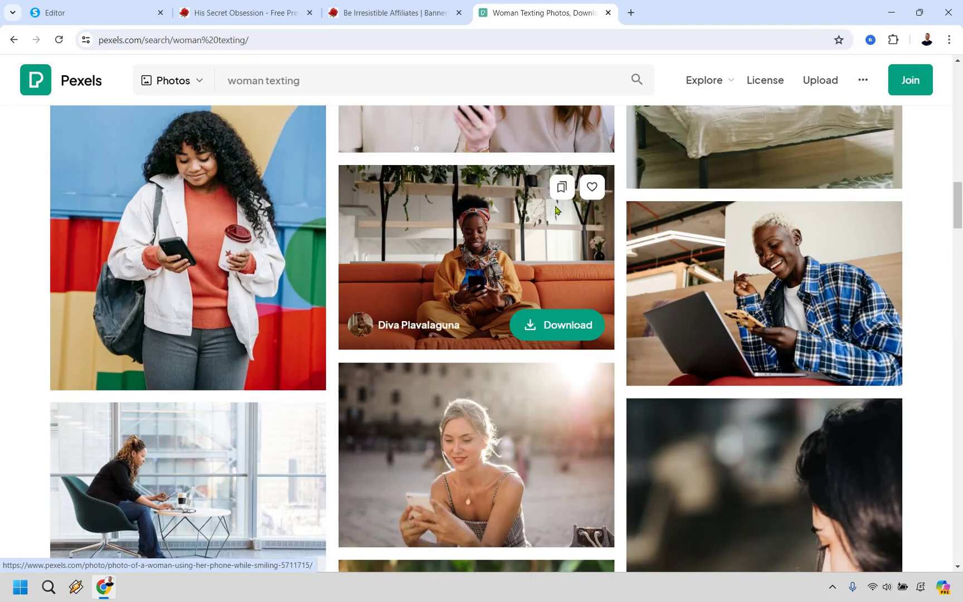
scroll(557, 208, "down", 4)
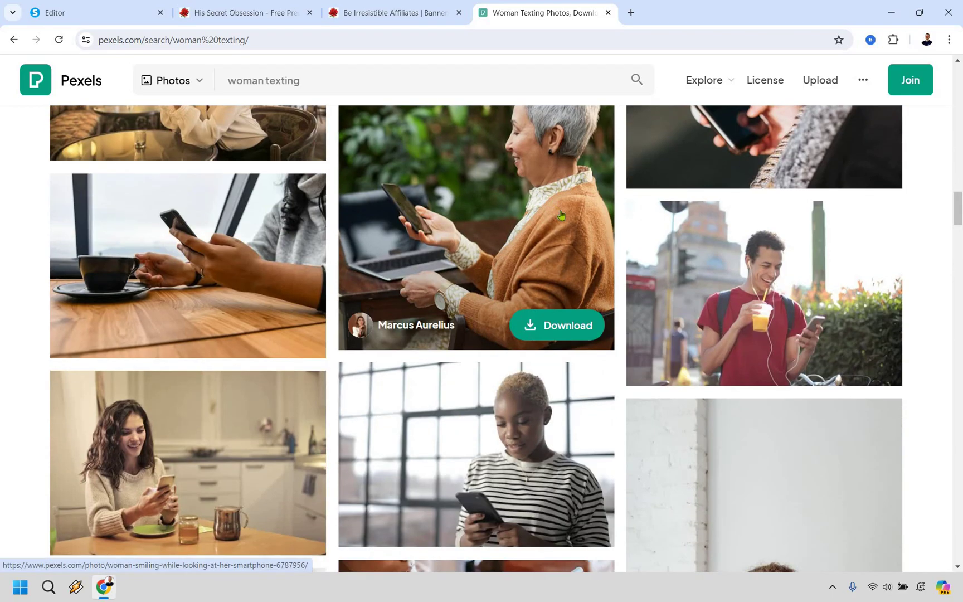
scroll(239, 282, "down", 3)
mouse_move(259, 289)
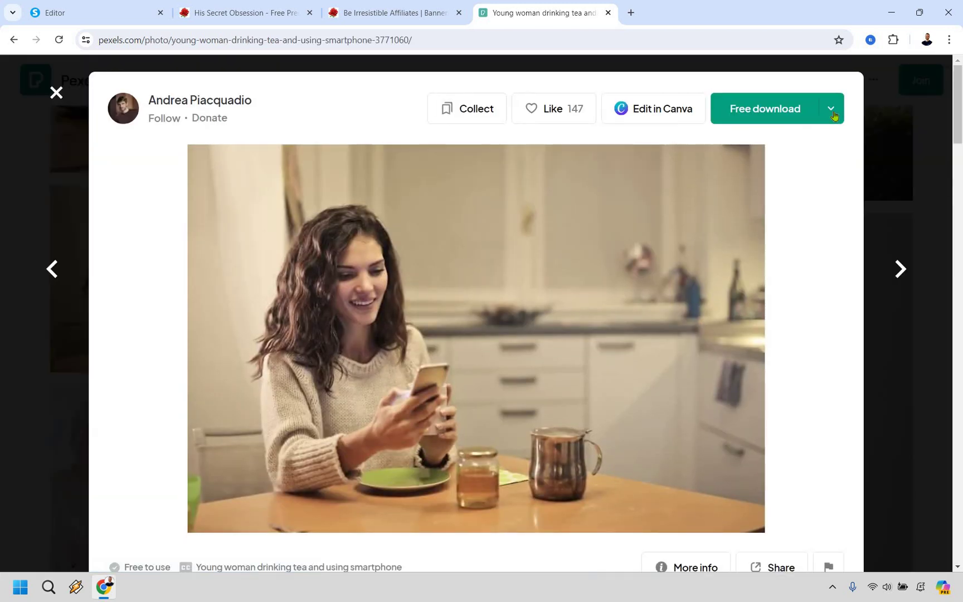
left_click(830, 109)
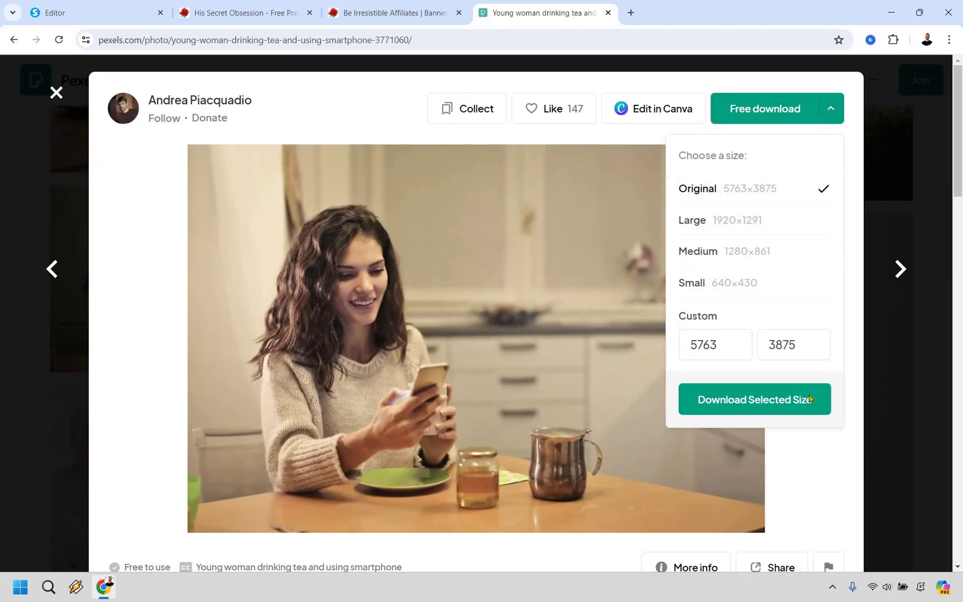
left_click(754, 399)
Upload pexels-olly-3771060.jpg as the page background, displayed Full center (fixed)
left_click(607, 12)
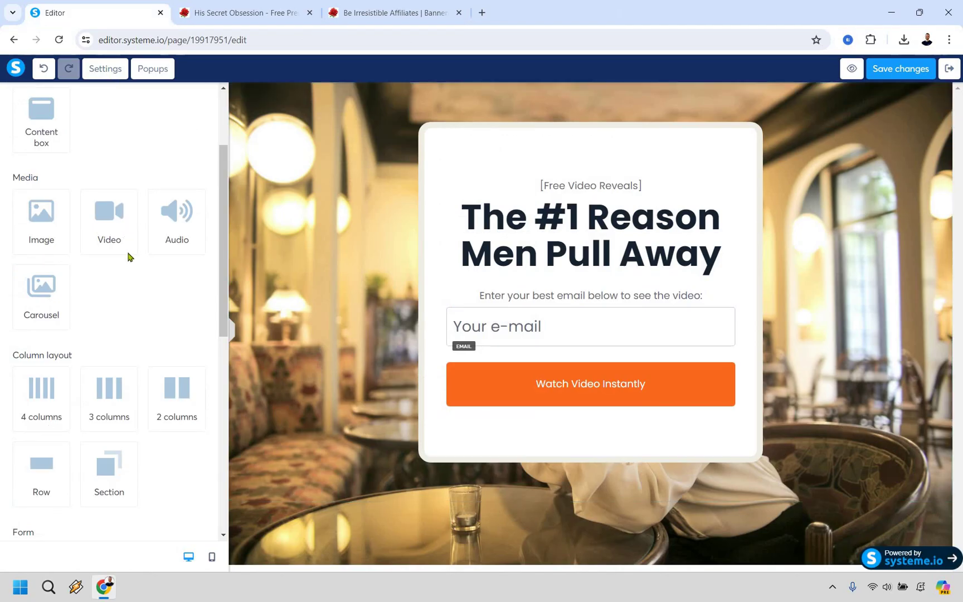
scroll(148, 254, "down", 7)
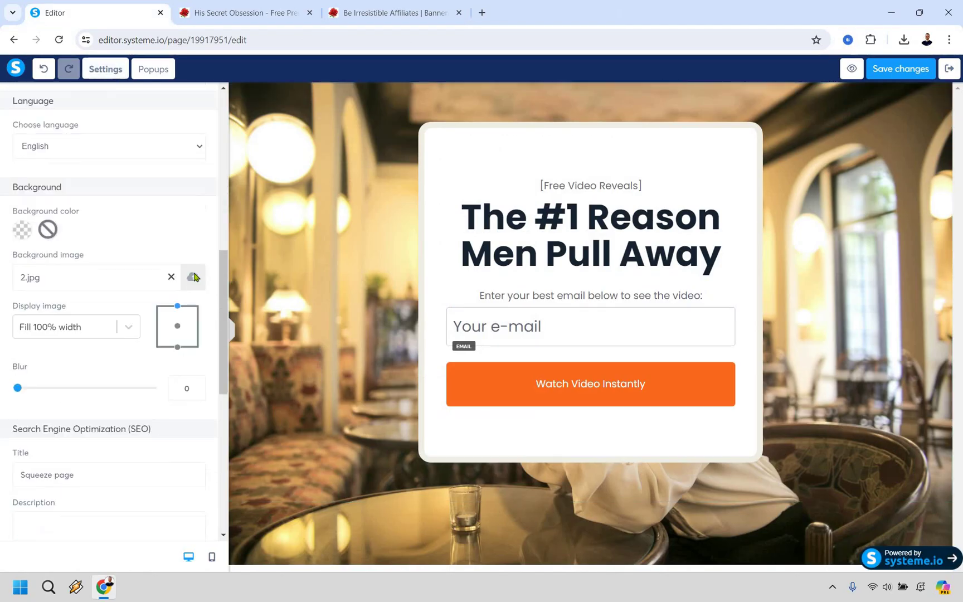
left_click(193, 277)
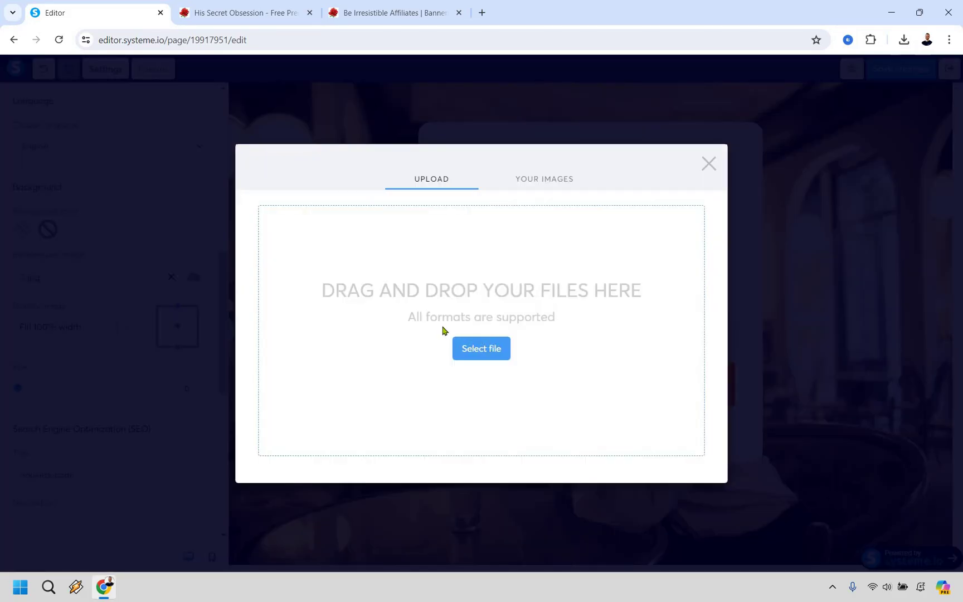
left_click(683, 484)
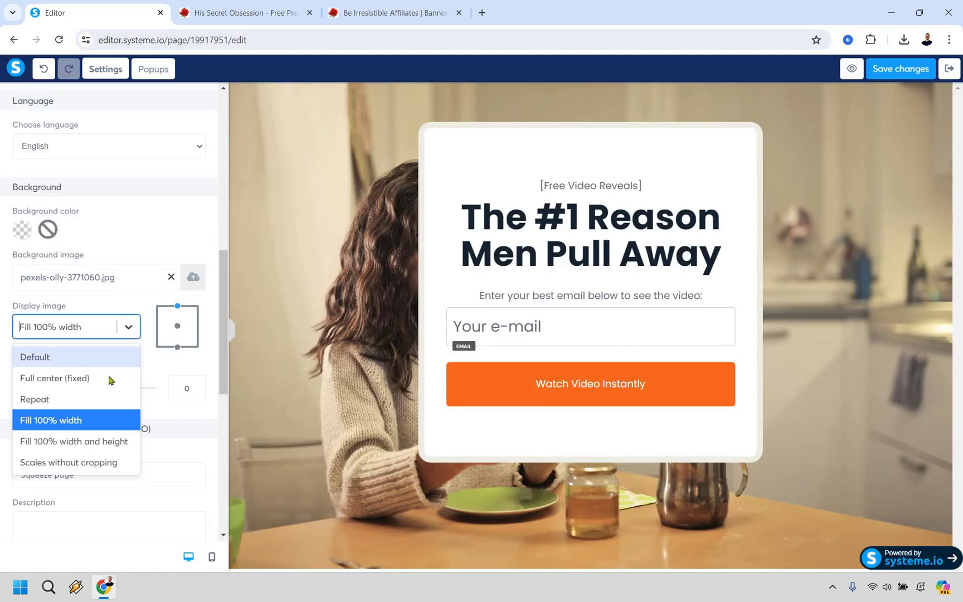
left_click(110, 379)
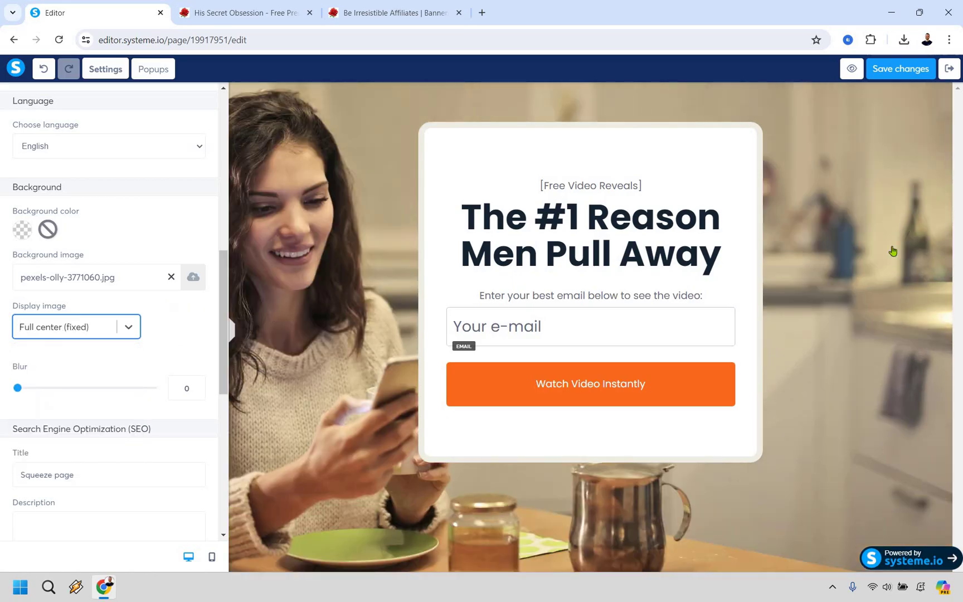
left_click(947, 311)
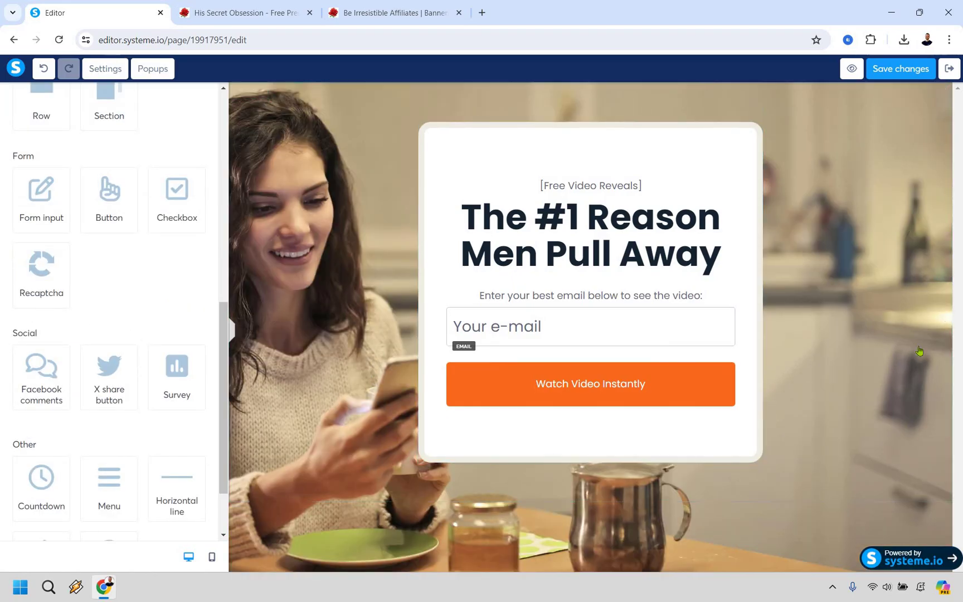
Make the Watch Video Instantly button background dark green 0A8834 and save the page
left_click(544, 389)
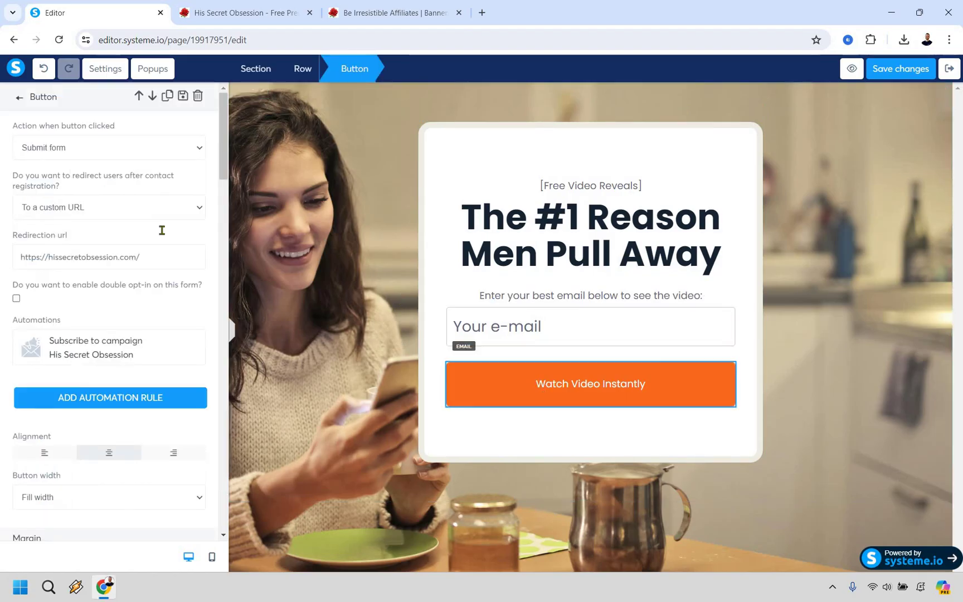
scroll(162, 230, "down", 10)
scroll(158, 231, "down", 8)
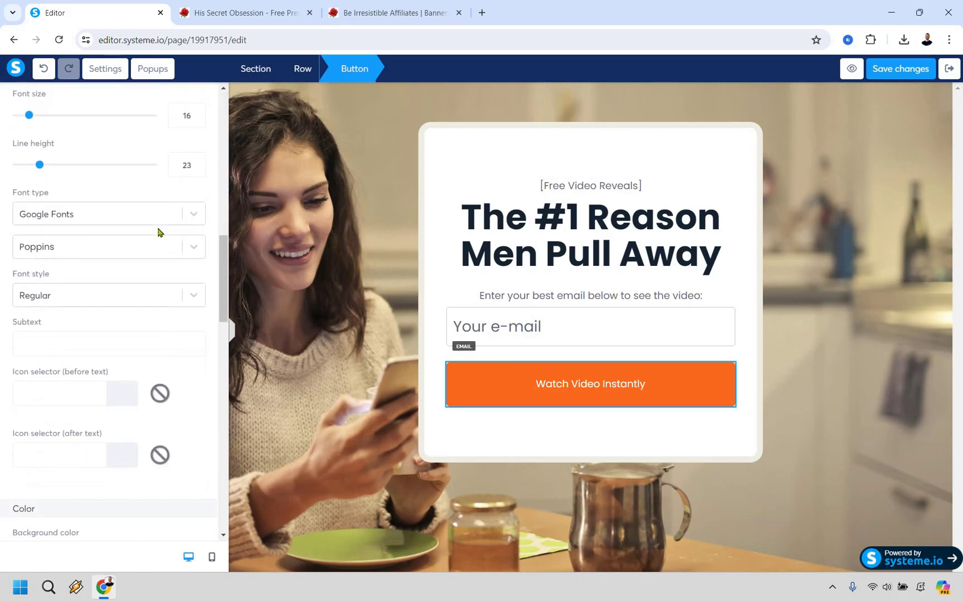
left_click(114, 302)
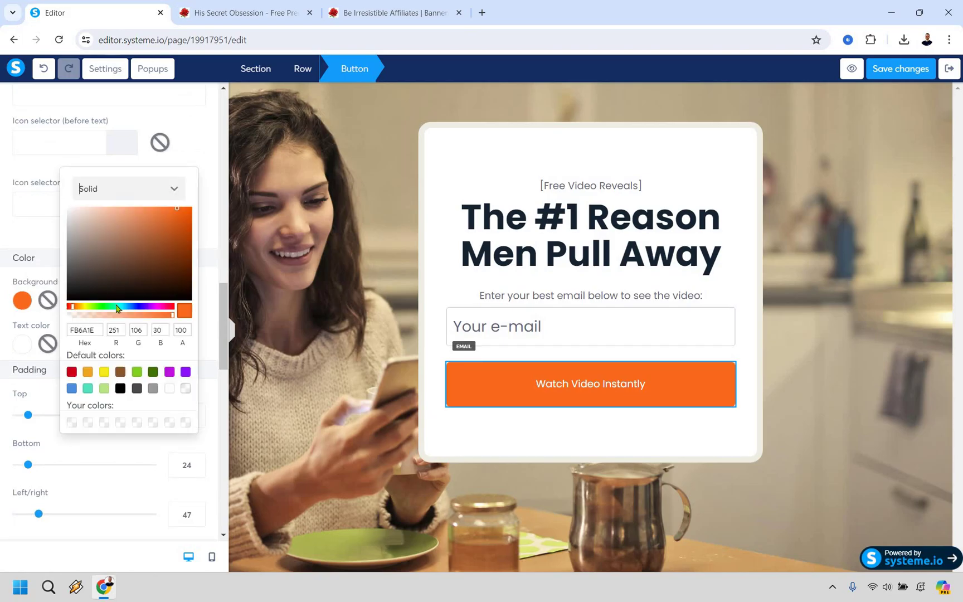
left_click(108, 306)
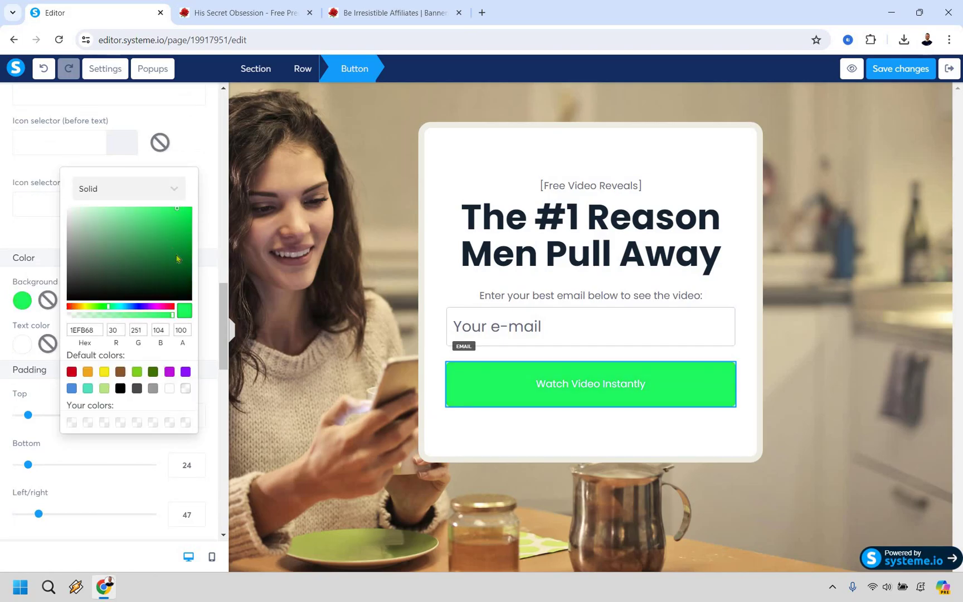
left_click_drag(191, 259, 182, 250)
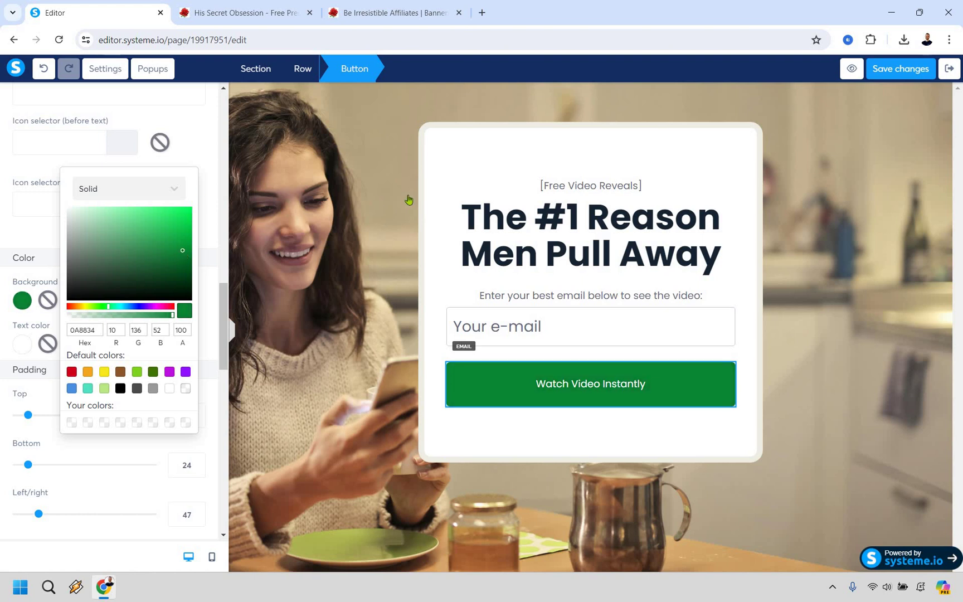
left_click(901, 104)
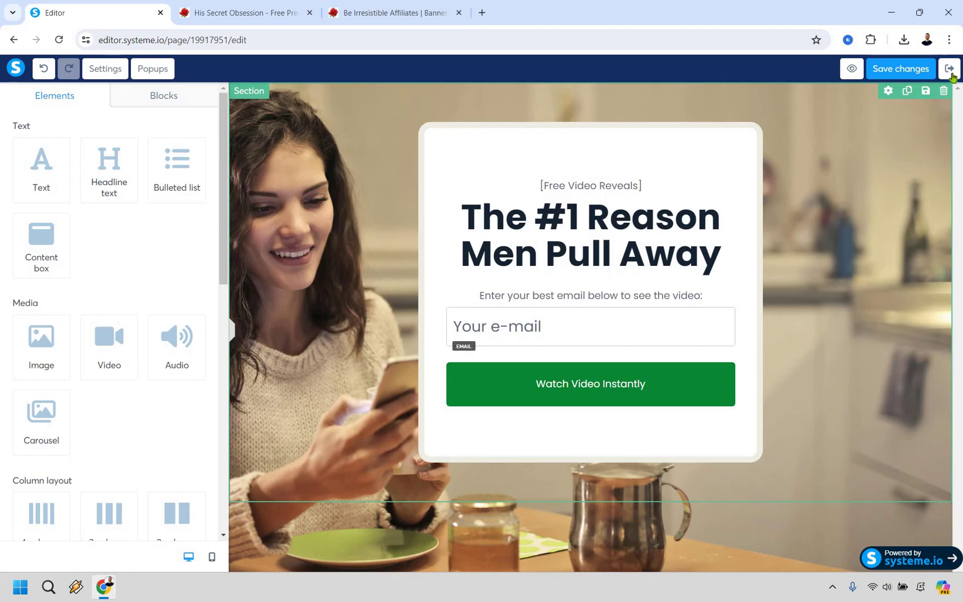
left_click(904, 76)
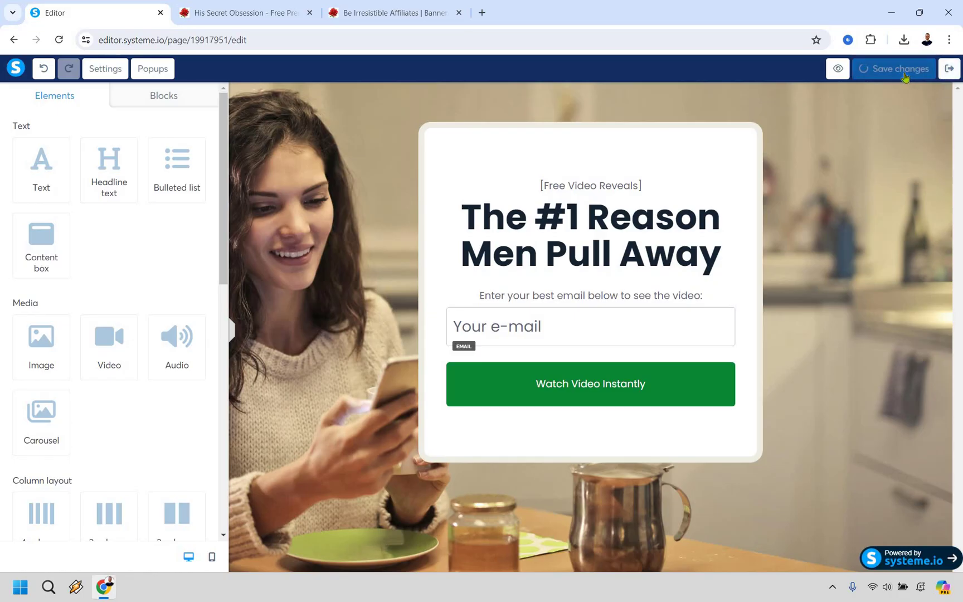
Exit the editor and open the live Free Video squeeze page to test the opt-in
left_click(949, 69)
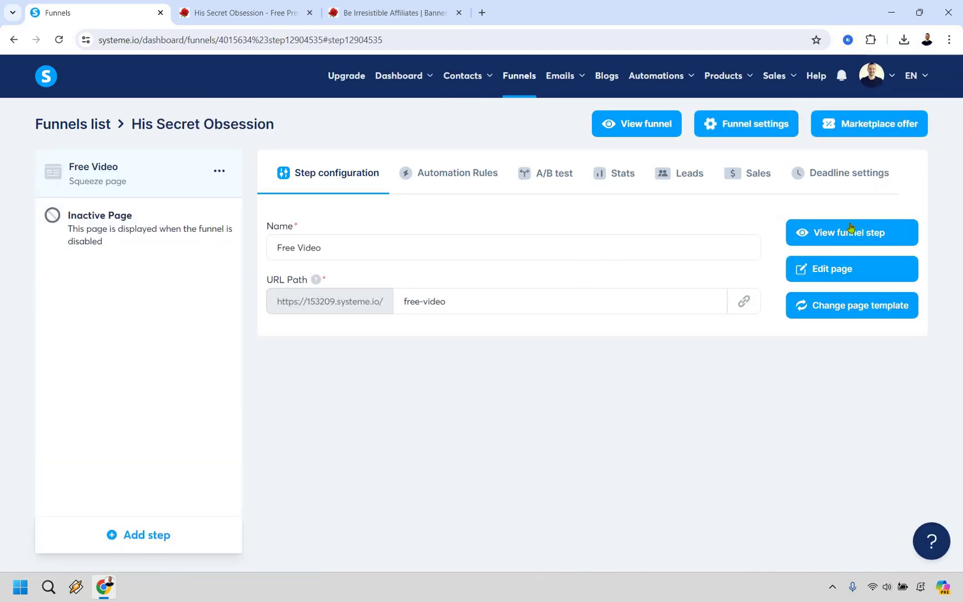
left_click(852, 230)
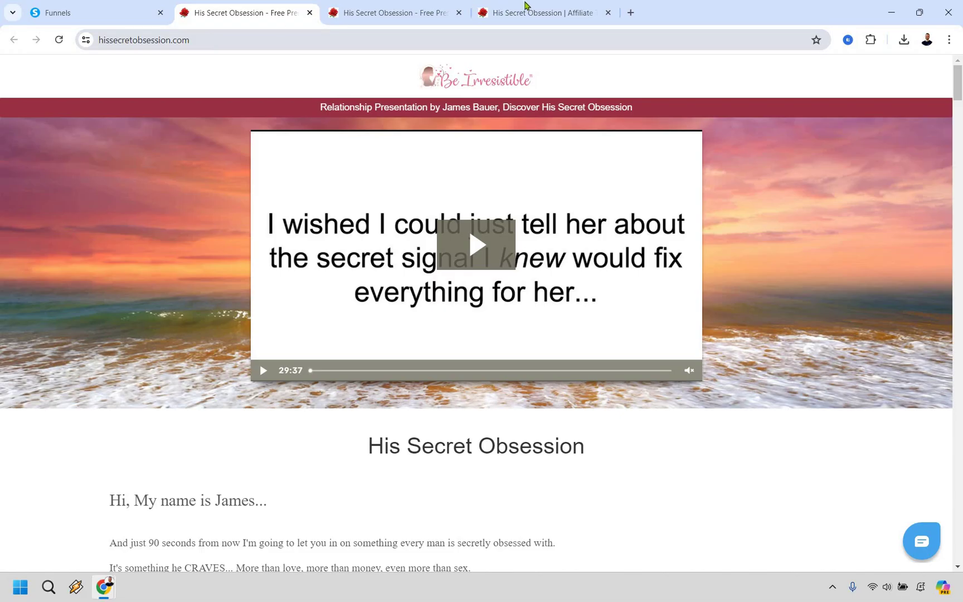
View the affiliate Autoresponder Emails down to Email 4, then return to the sales page
left_click(526, 7)
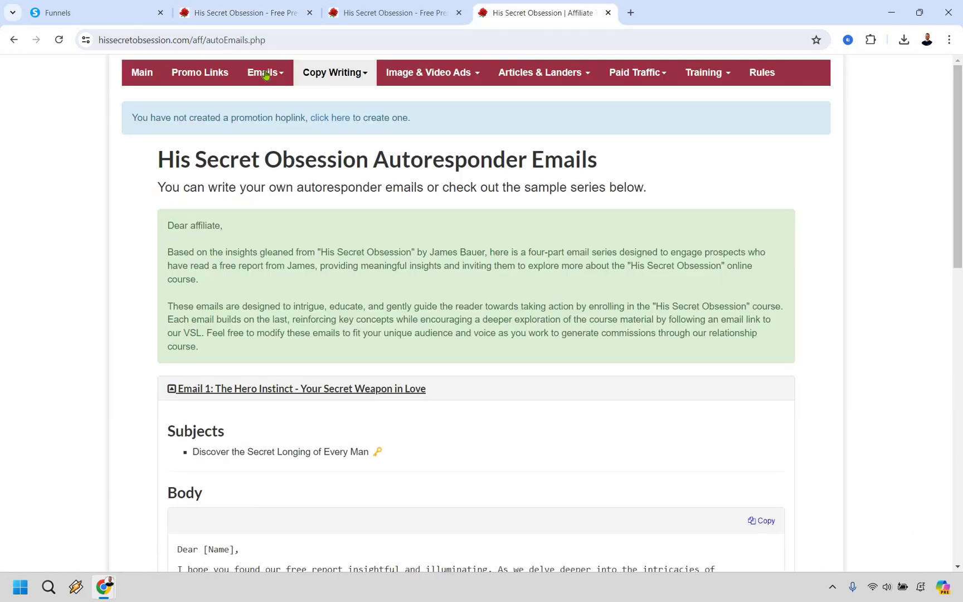
left_click(266, 74)
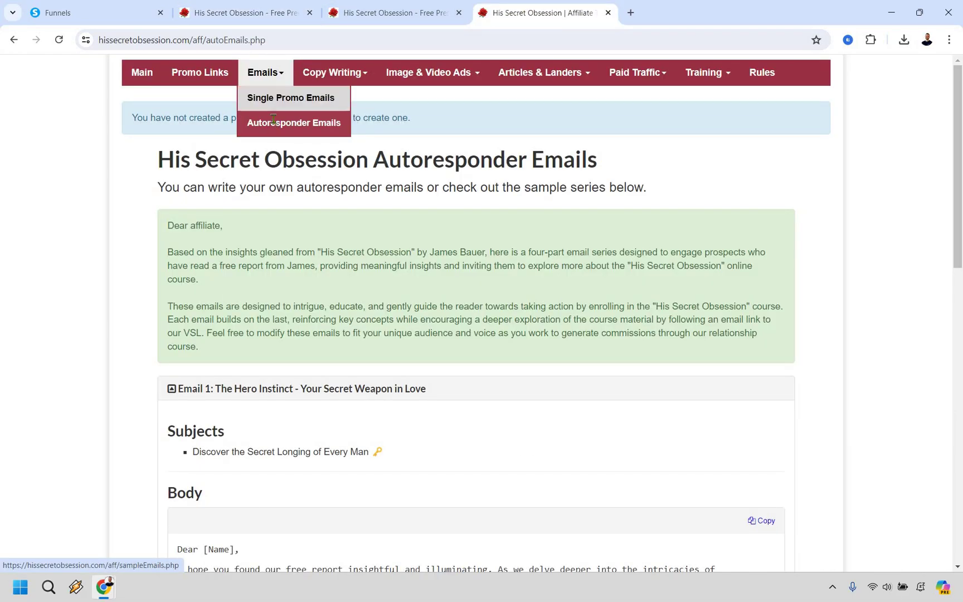
left_click(273, 121)
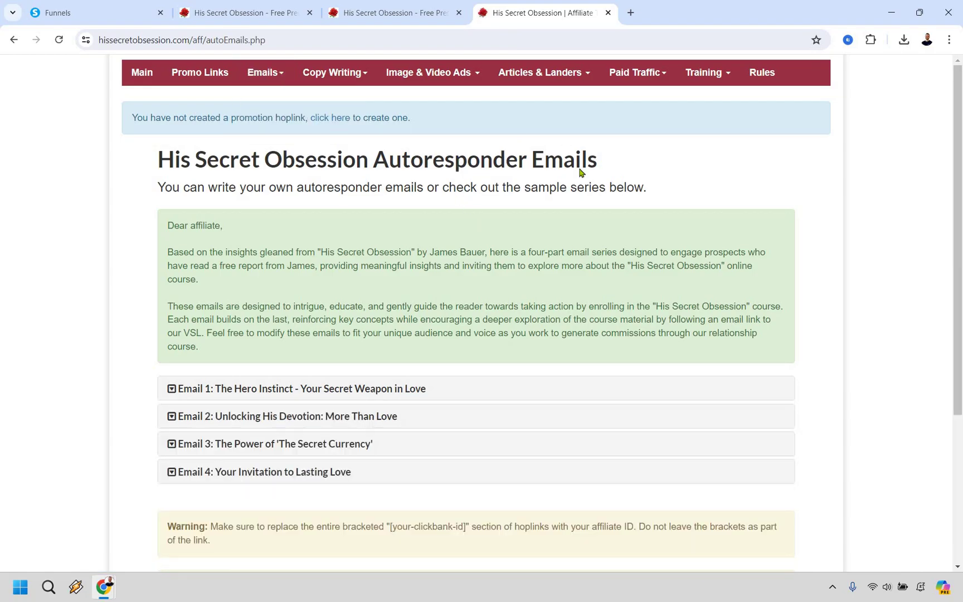
scroll(581, 178, "down", 2)
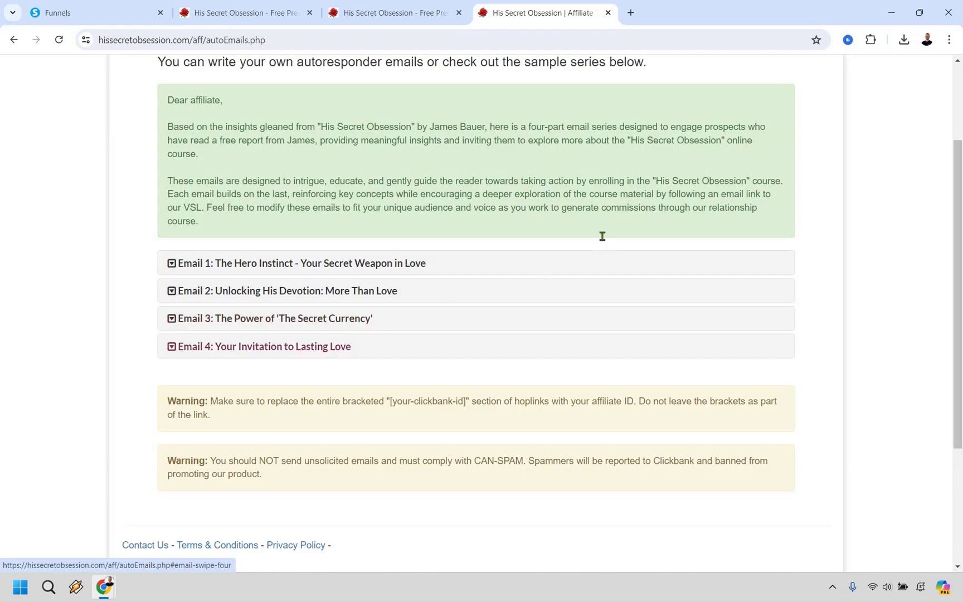
scroll(593, 315, "down", 6)
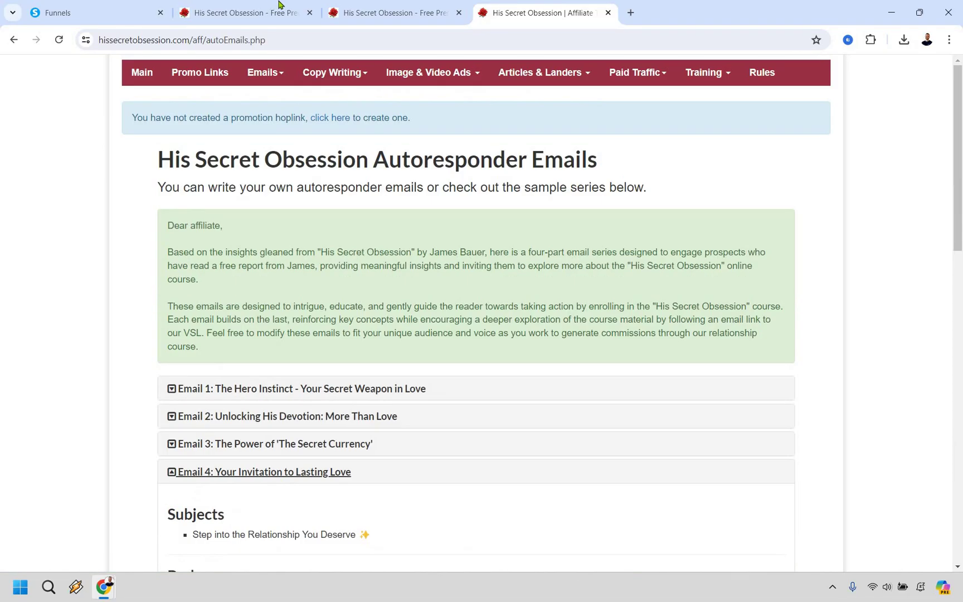
key("ctrl+2")
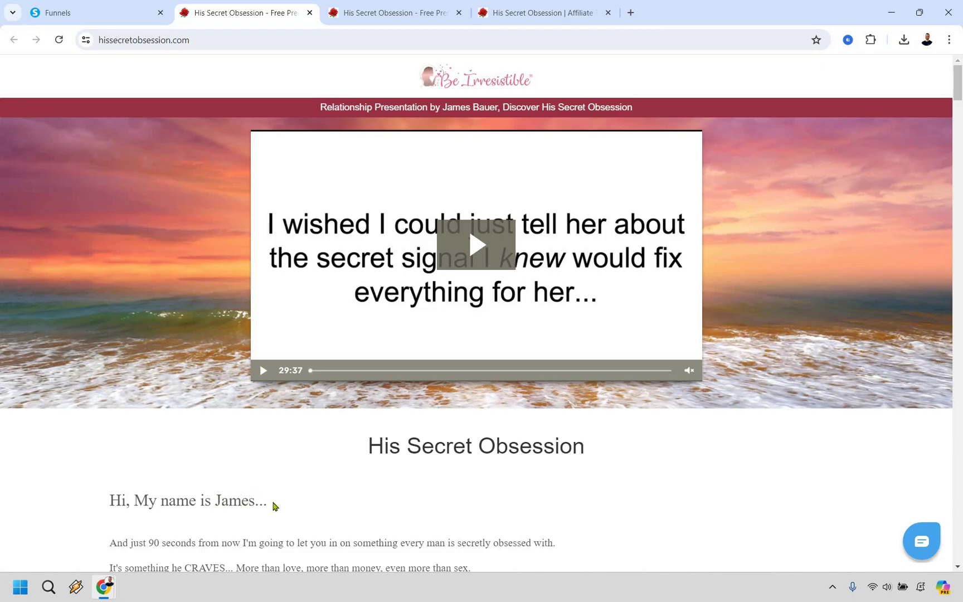
Select James's introduction sentence beneath the His Secret Obsession heading
left_click_drag(267, 501, 170, 458)
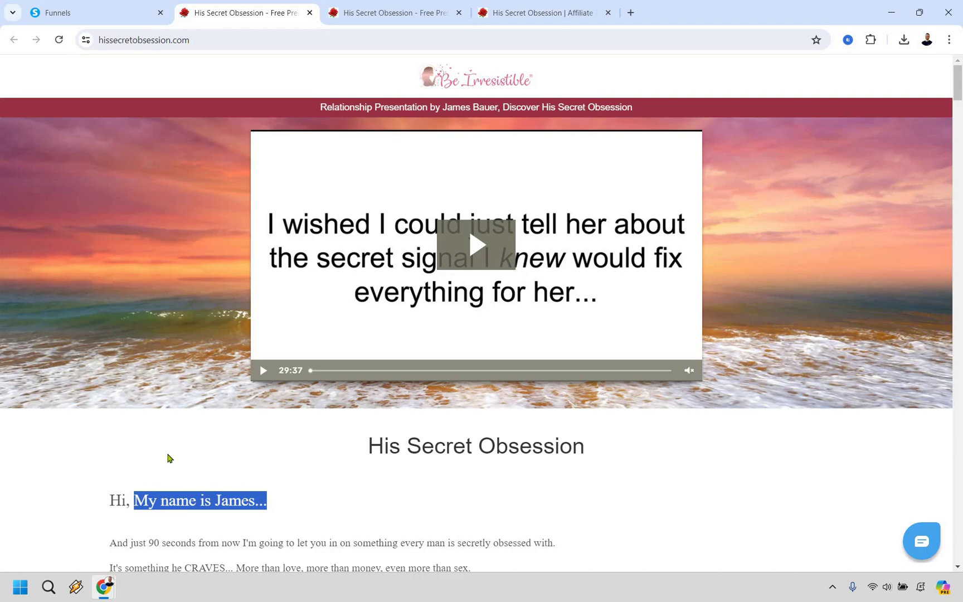